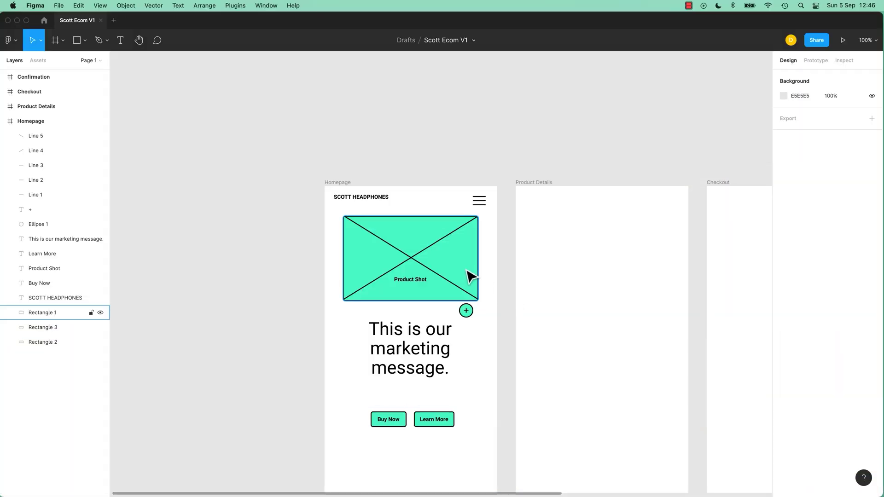
Inspect the burger menu lines up close, undo the stray diagonal line edit, return to 100%
{"action": "left_click", "coordinate": [470, 280]}
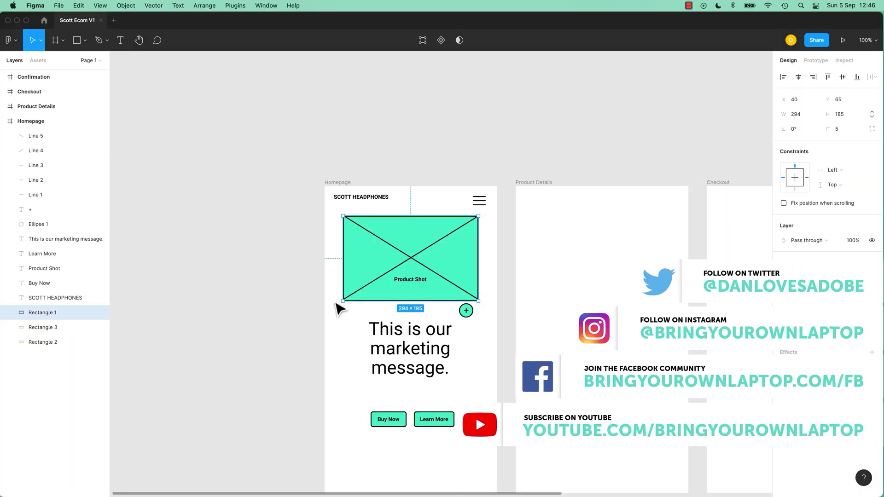
{"action": "mouse_move", "coordinate": [411, 218]}
{"action": "left_click_drag", "start_coordinate": [469, 167], "coordinate": [502, 216]}
{"action": "scroll", "coordinate": [503, 215], "scroll_direction": "up", "scroll_amount": 5}
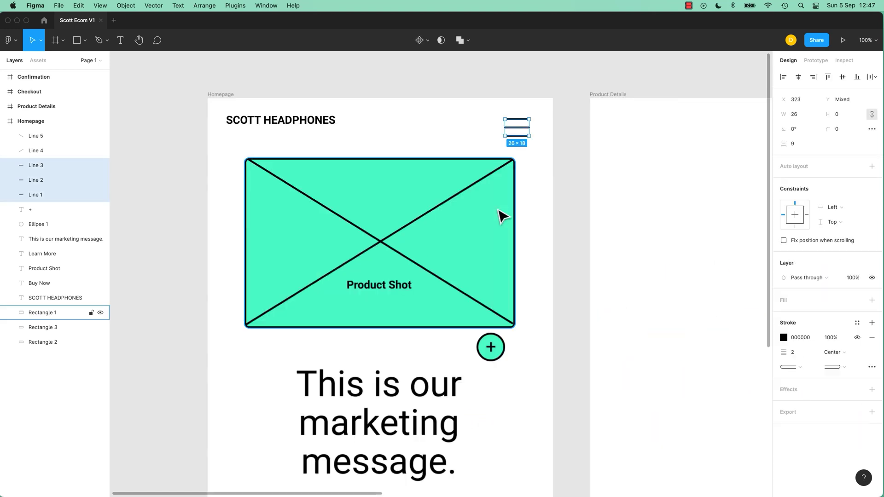
{"action": "scroll", "coordinate": [503, 215], "scroll_direction": "up", "scroll_amount": 5}
{"action": "mouse_move", "coordinate": [567, 187]}
{"action": "left_mouse_down"}
{"action": "mouse_move", "coordinate": [520, 228]}
{"action": "mouse_move", "coordinate": [420, 458]}
{"action": "mouse_move", "coordinate": [565, 312]}
{"action": "mouse_move", "coordinate": [584, 278]}
{"action": "left_mouse_up"}
{"action": "left_click", "coordinate": [544, 323]}
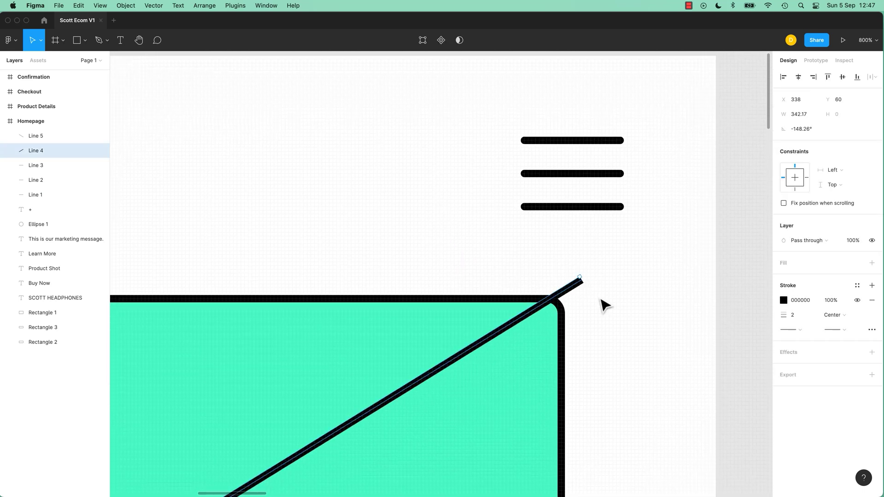
{"action": "key", "text": "super+z"}
{"action": "key", "text": "shift+0"}
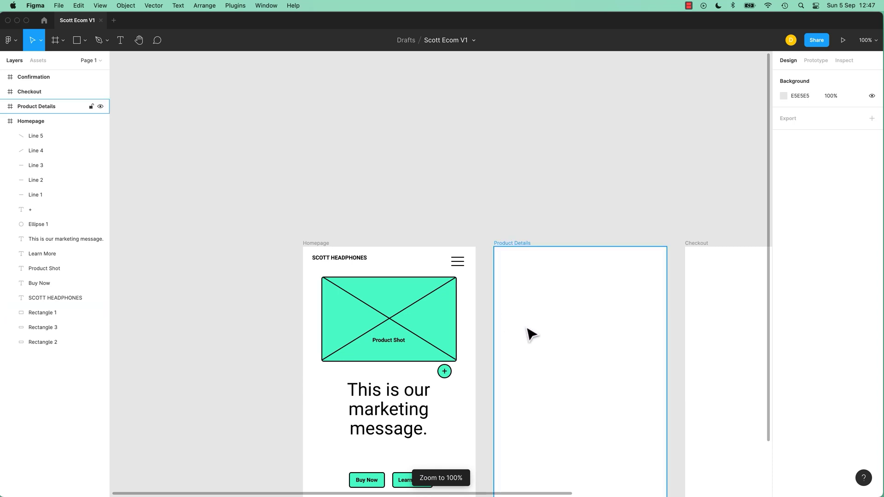
Draw a rectangle near the top of the Product Details screen
{"action": "key", "text": "r"}
{"action": "left_click_drag", "start_coordinate": [511, 292], "coordinate": [598, 366]}
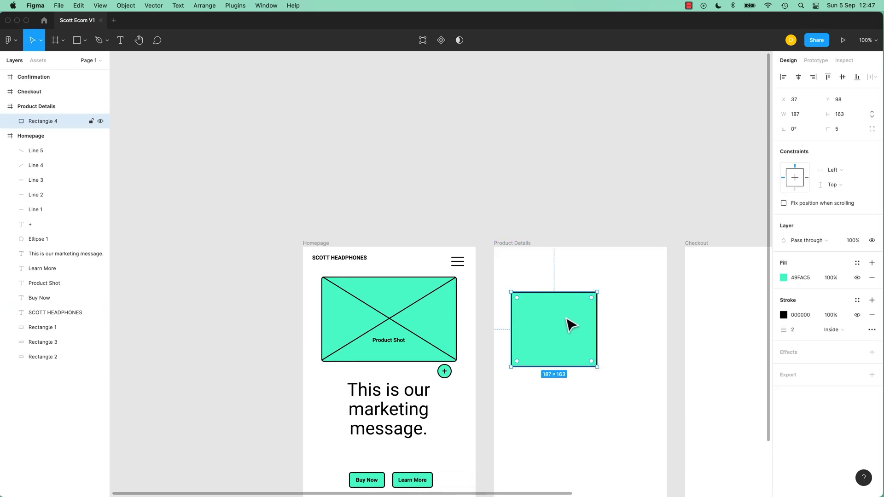
{"action": "left_click", "coordinate": [606, 210]}
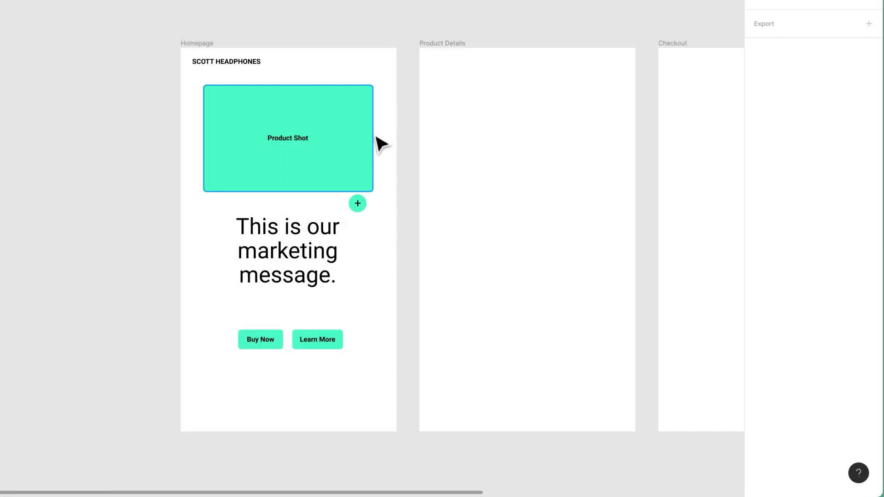
Add a black stroke of weight 2 to the Product Shot rectangle
{"action": "left_click", "coordinate": [373, 145]}
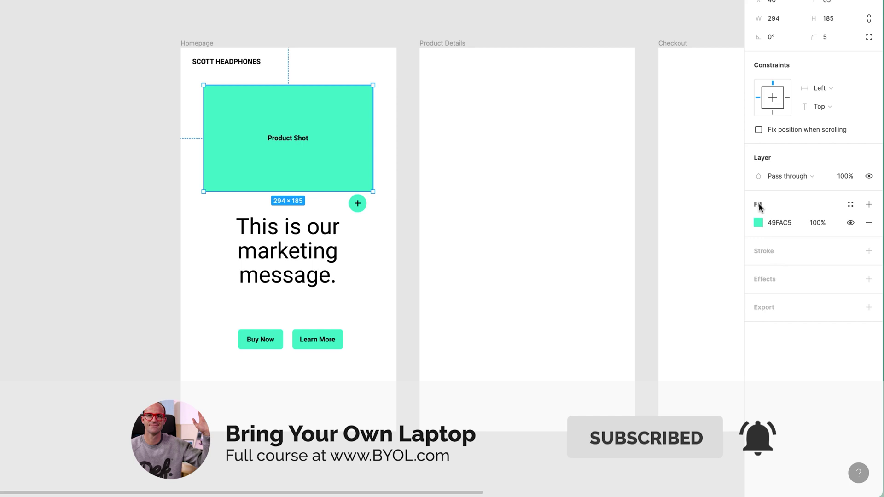
{"action": "left_click", "coordinate": [869, 251]}
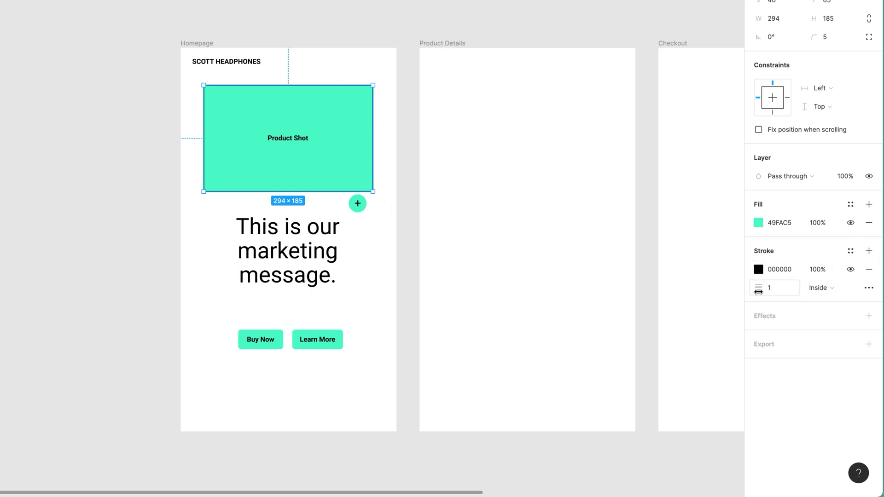
{"action": "left_click_drag", "start_coordinate": [758, 290], "coordinate": [760, 290]}
{"action": "left_click", "coordinate": [781, 288]}
{"action": "type", "text": "2"}
{"action": "key", "text": "Return"}
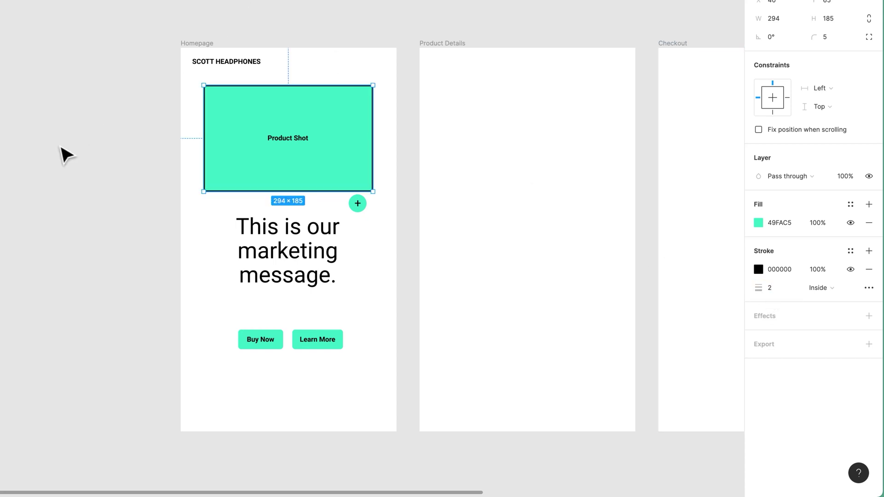
{"action": "mouse_move", "coordinate": [322, 120]}
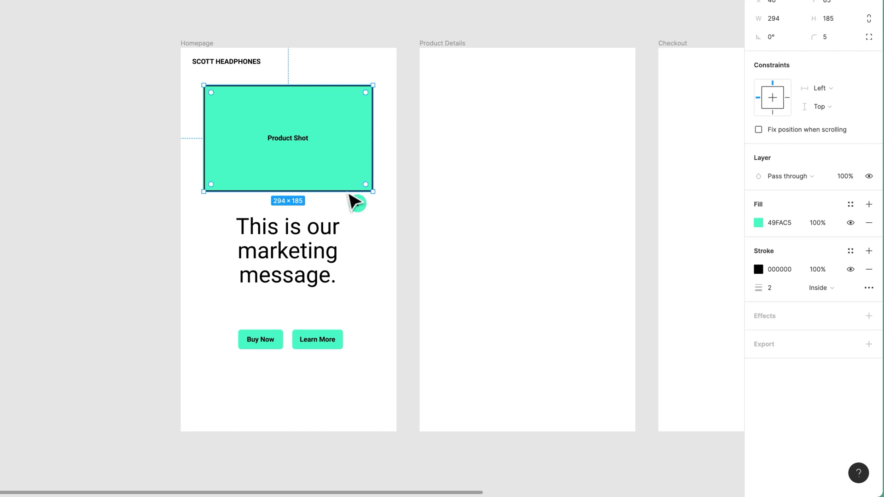
{"action": "left_click", "coordinate": [77, 285]}
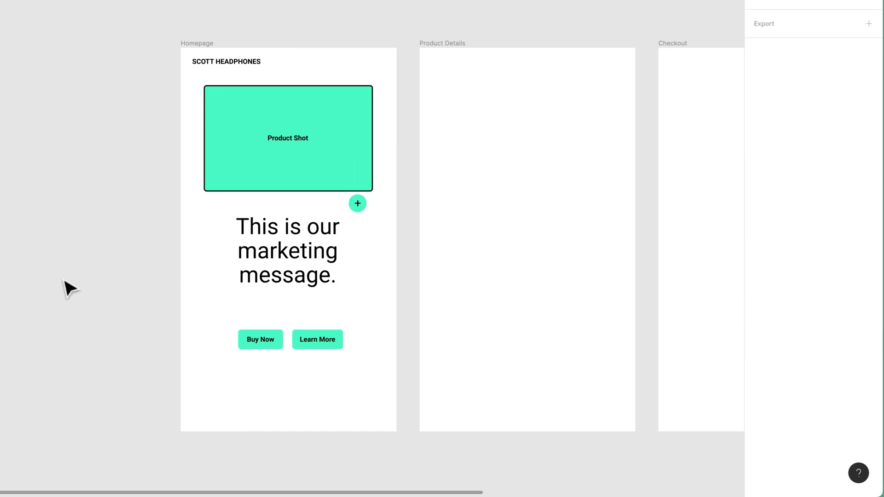
{"action": "left_click_drag", "start_coordinate": [508, 173], "coordinate": [387, 162]}
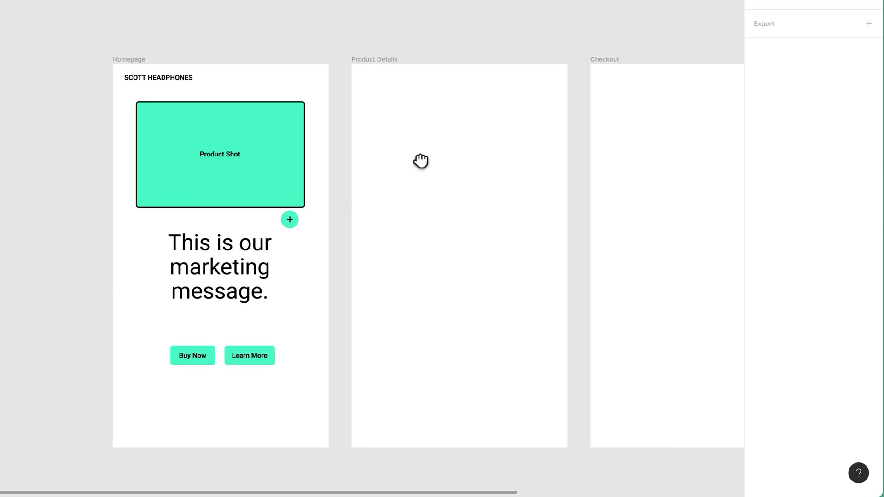
{"action": "key", "text": "r"}
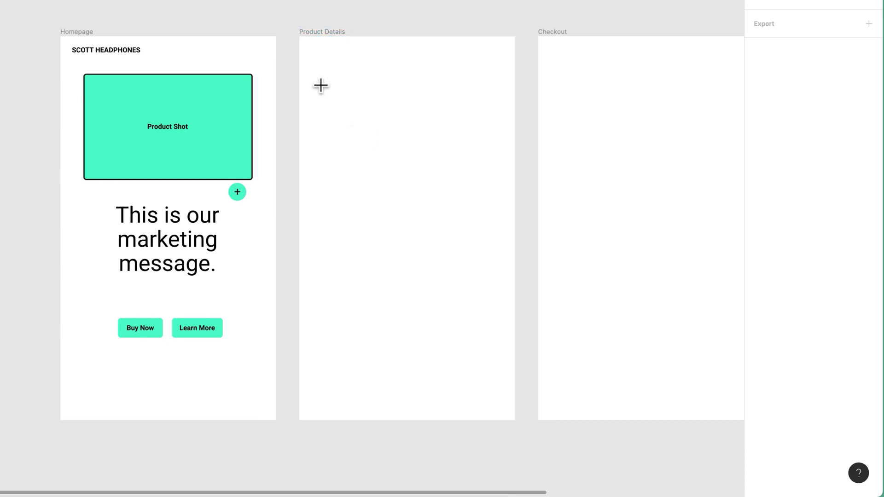
{"action": "left_click_drag", "start_coordinate": [320, 83], "coordinate": [467, 181]}
{"action": "mouse_move", "coordinate": [429, 123]}
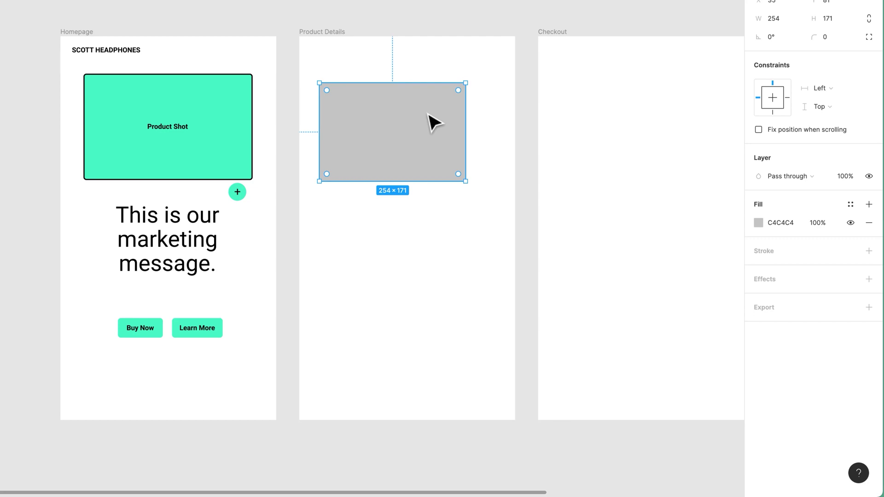
{"action": "left_click", "coordinate": [522, 190]}
{"action": "left_click", "coordinate": [439, 135]}
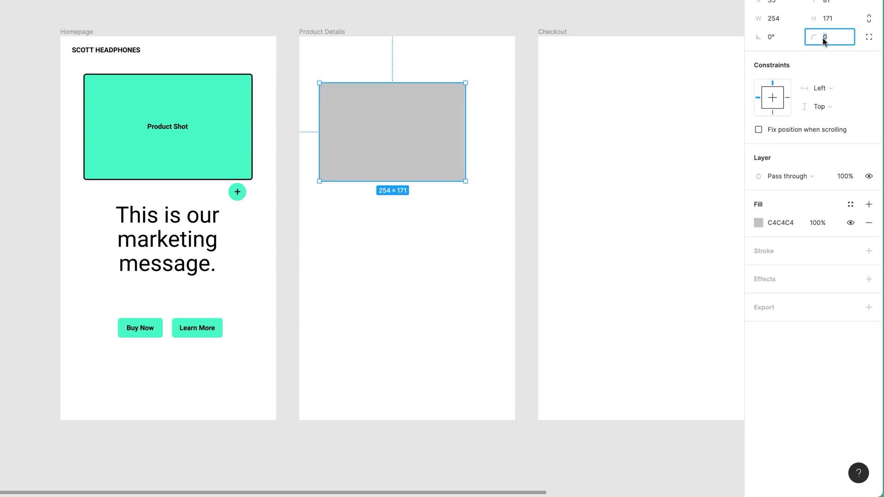
{"action": "left_click", "coordinate": [566, 200]}
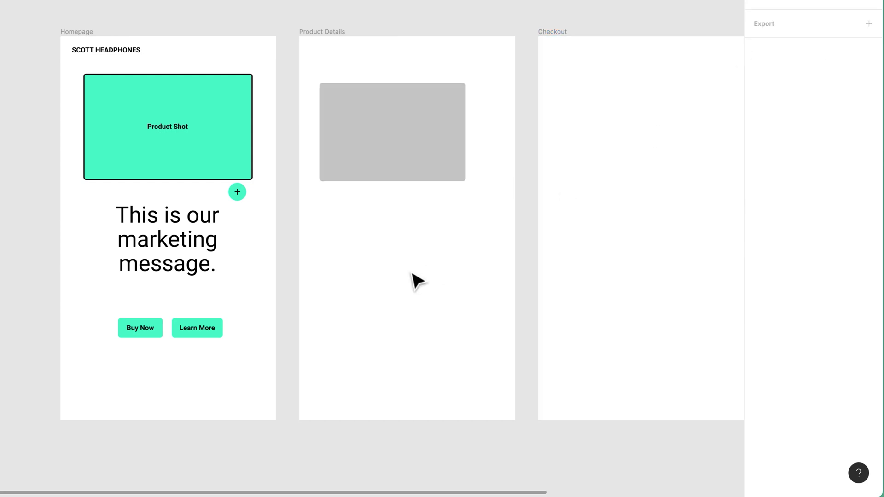
{"action": "left_click", "coordinate": [447, 166]}
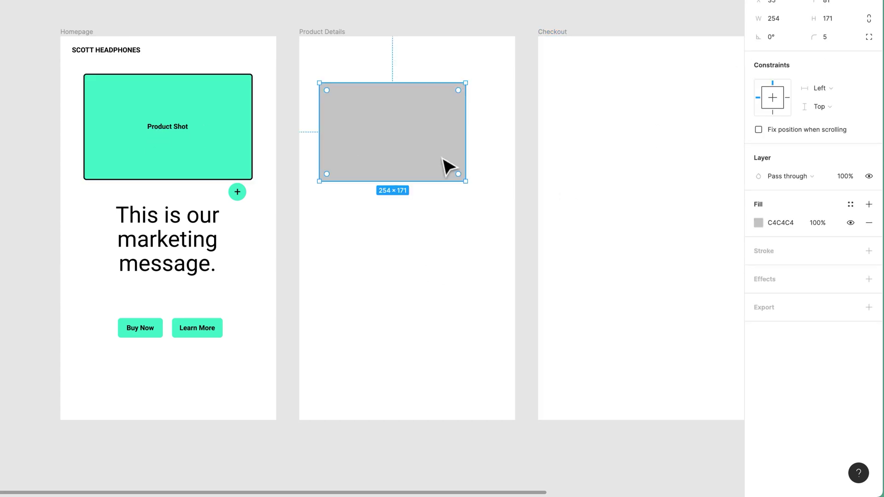
{"action": "key", "text": "Delete"}
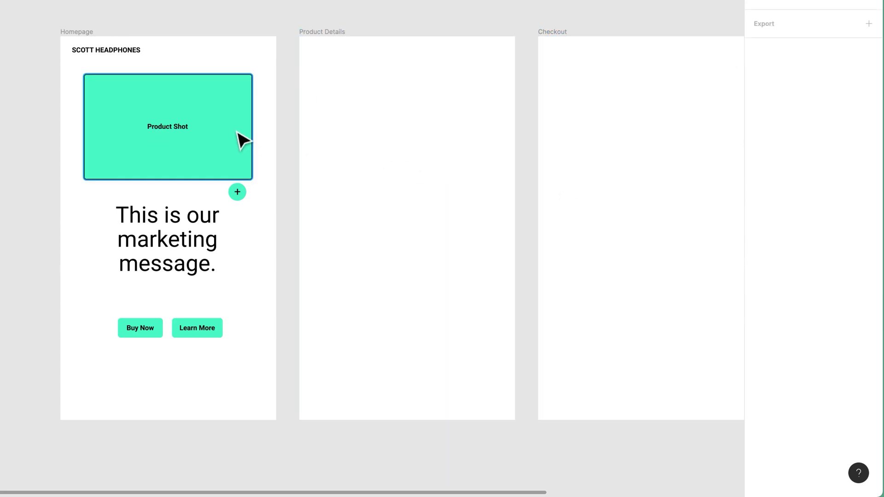
{"action": "left_click", "coordinate": [205, 160]}
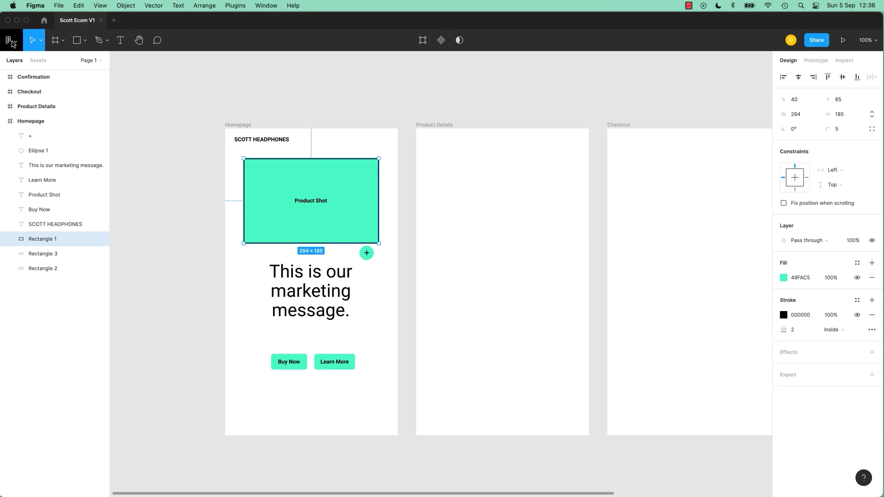
Set the Product Shot placeholder's style as the default properties for new shapes
{"action": "left_click", "coordinate": [11, 42]}
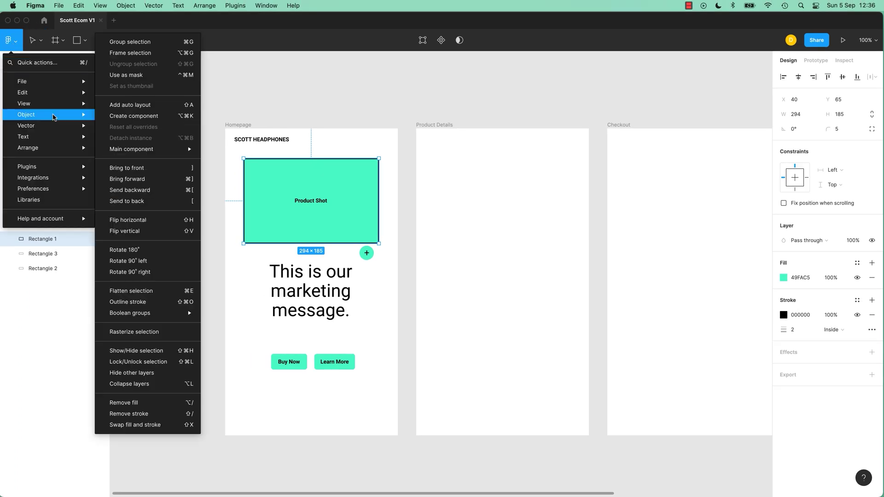
{"action": "mouse_move", "coordinate": [42, 93]}
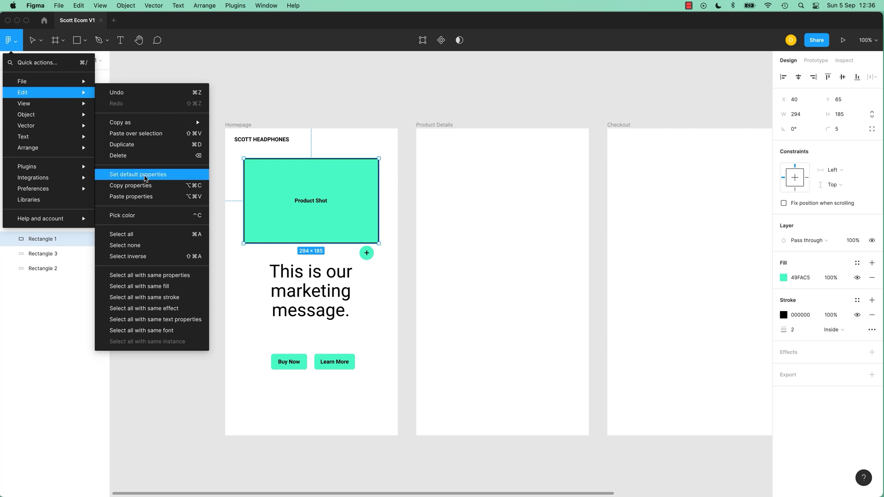
{"action": "left_click", "coordinate": [146, 177]}
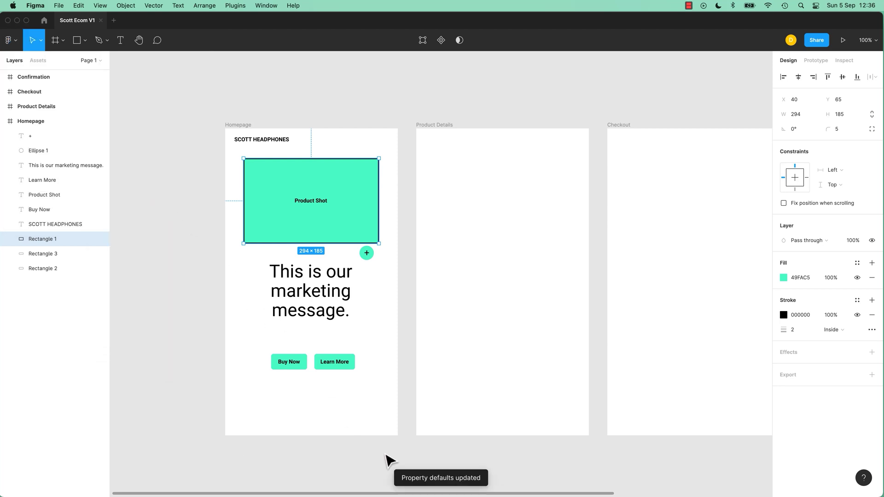
{"action": "left_click", "coordinate": [410, 205]}
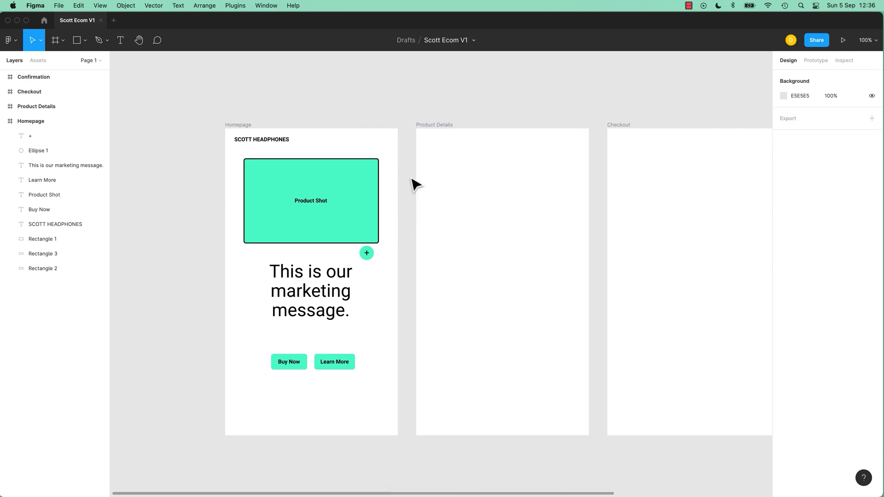
Draw a test rectangle in Product Details to check the defaults, then delete it
{"action": "key", "text": "r"}
{"action": "left_click_drag", "start_coordinate": [450, 161], "coordinate": [541, 240]}
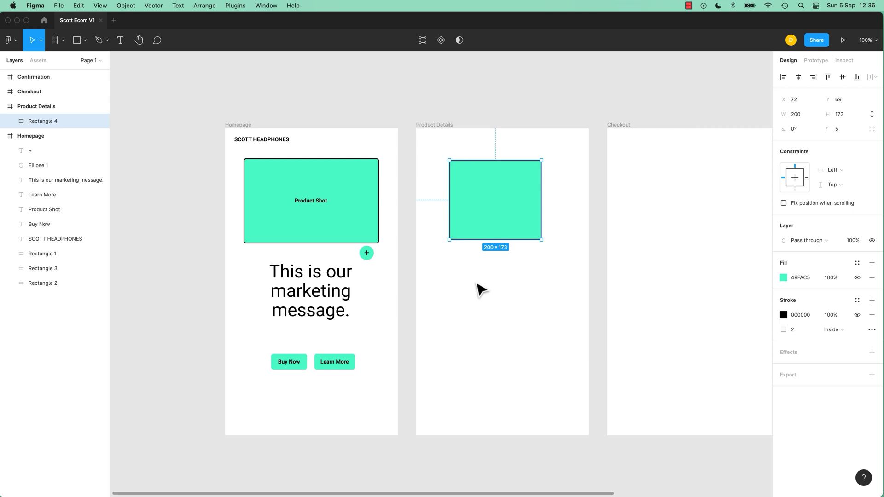
{"action": "left_click", "coordinate": [566, 114]}
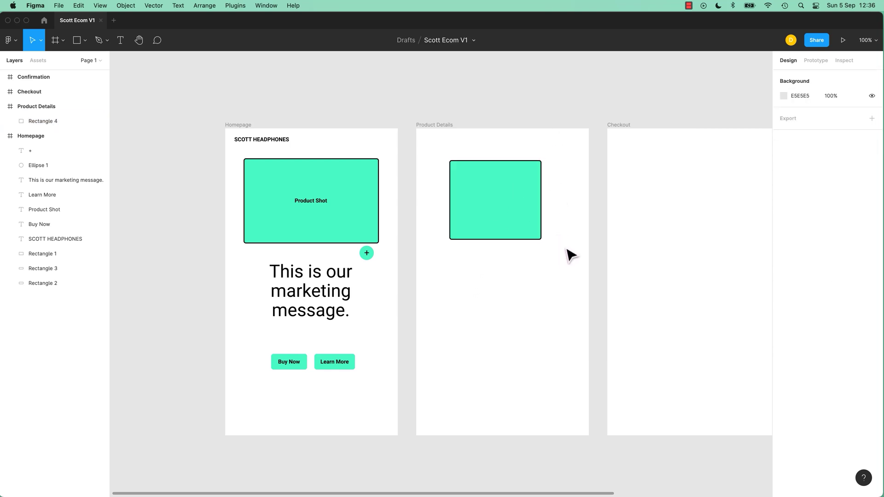
{"action": "left_click", "coordinate": [518, 220]}
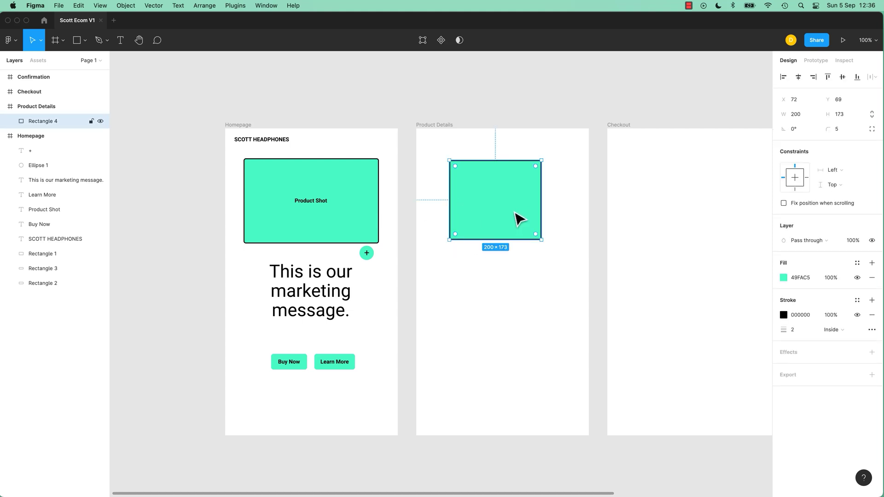
{"action": "key", "text": "BackSpace"}
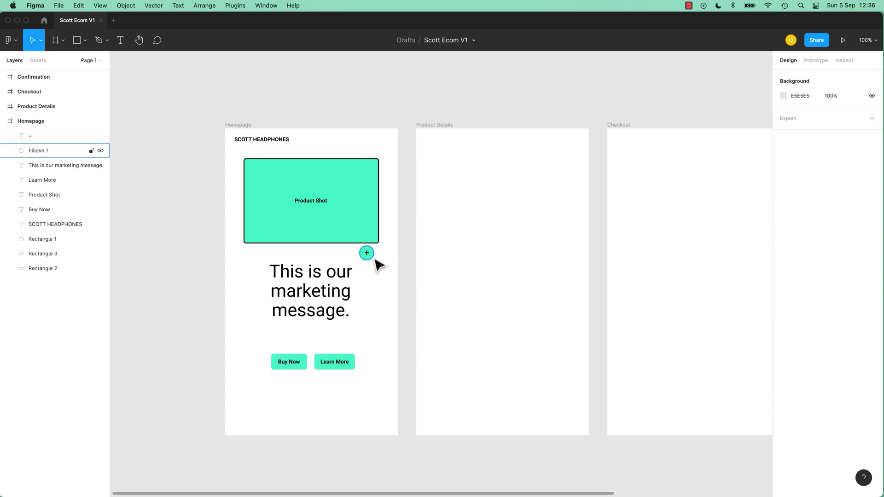
Copy the Product Shot placeholder's style properties
{"action": "left_click", "coordinate": [368, 254]}
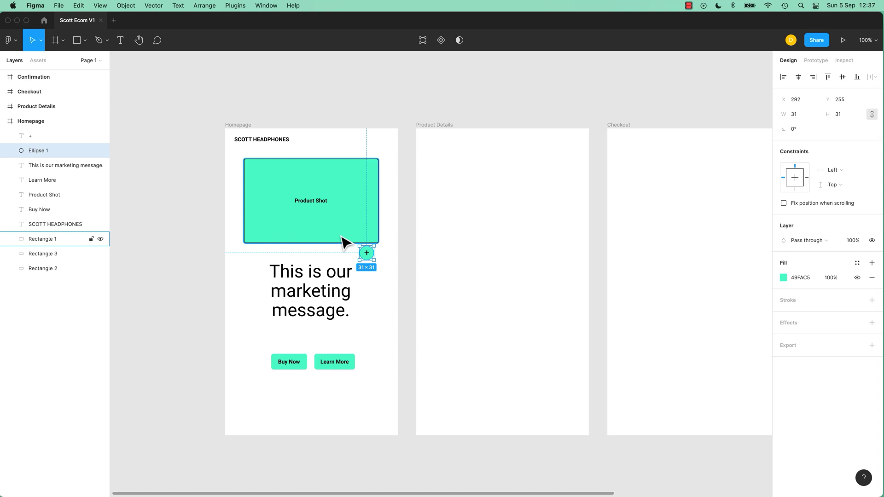
{"action": "left_click", "coordinate": [348, 234]}
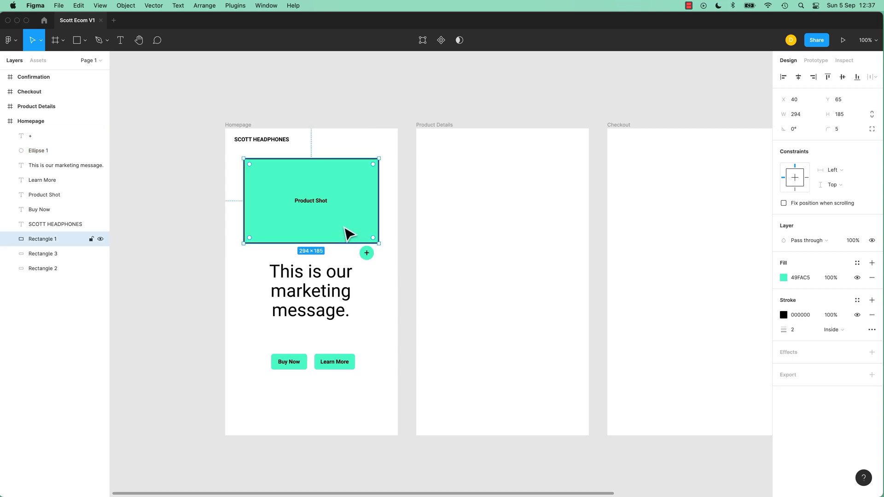
{"action": "left_click", "coordinate": [80, 6]}
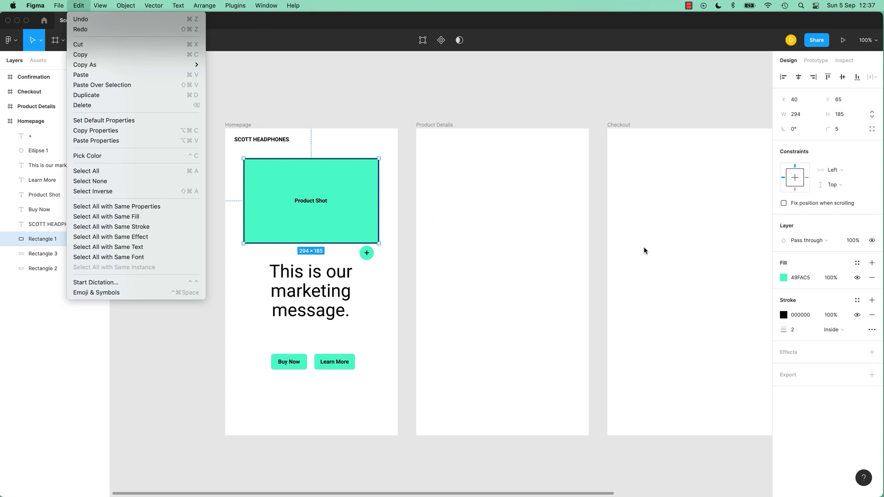
{"action": "left_click", "coordinate": [95, 130]}
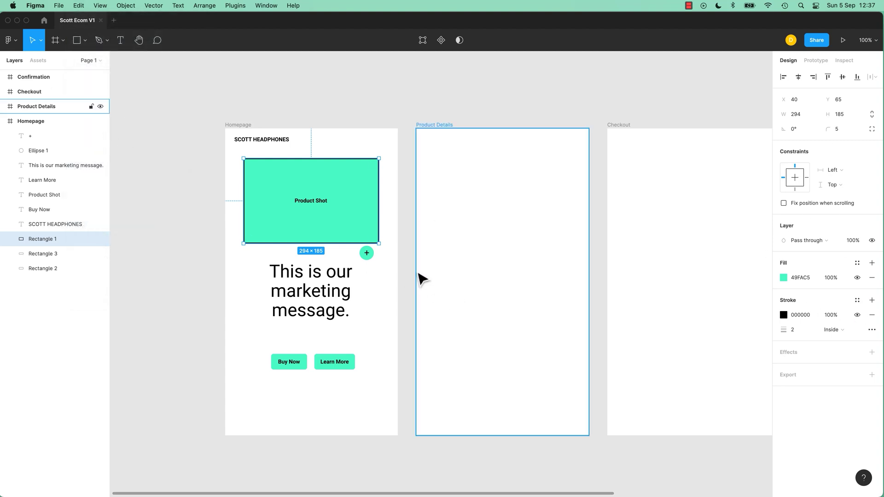
Paste the copied outline style onto the small green plus circle
{"action": "left_click", "coordinate": [367, 253]}
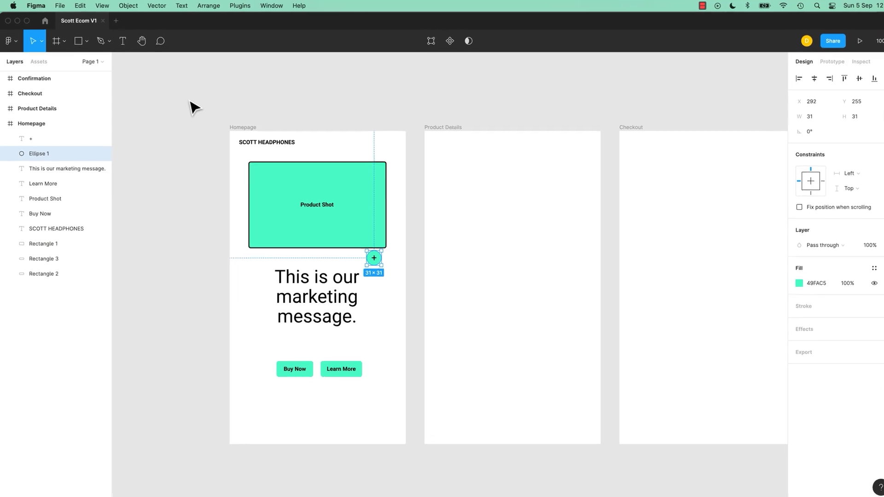
{"action": "left_click", "coordinate": [78, 6]}
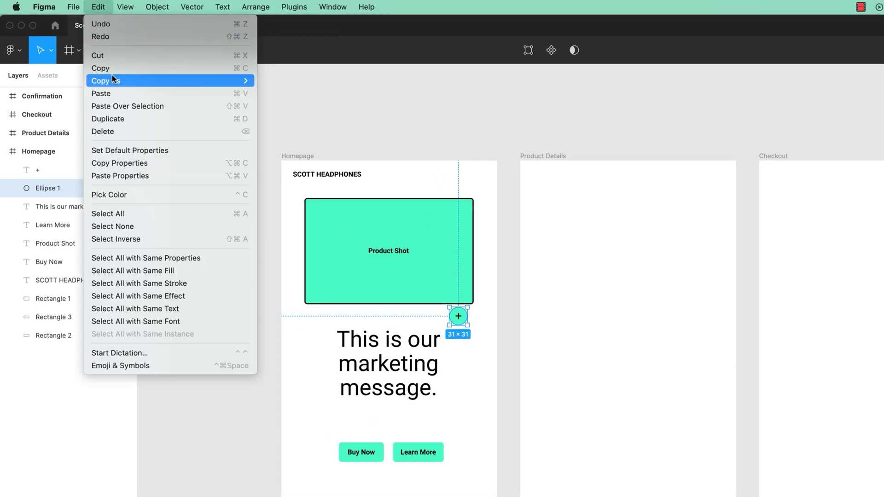
{"action": "left_click", "coordinate": [143, 176]}
{"action": "left_click", "coordinate": [194, 225]}
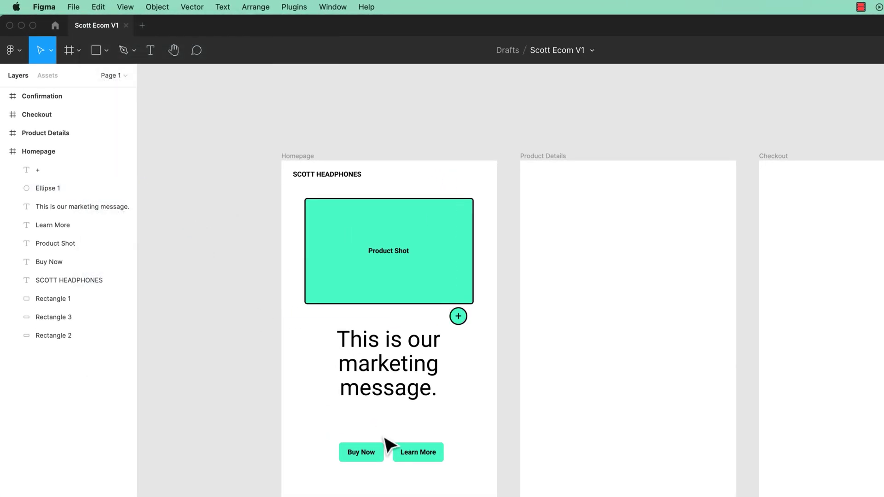
Paste the copied style onto both the Buy Now and Learn More buttons
{"action": "left_click_drag", "start_coordinate": [373, 428], "coordinate": [415, 454]}
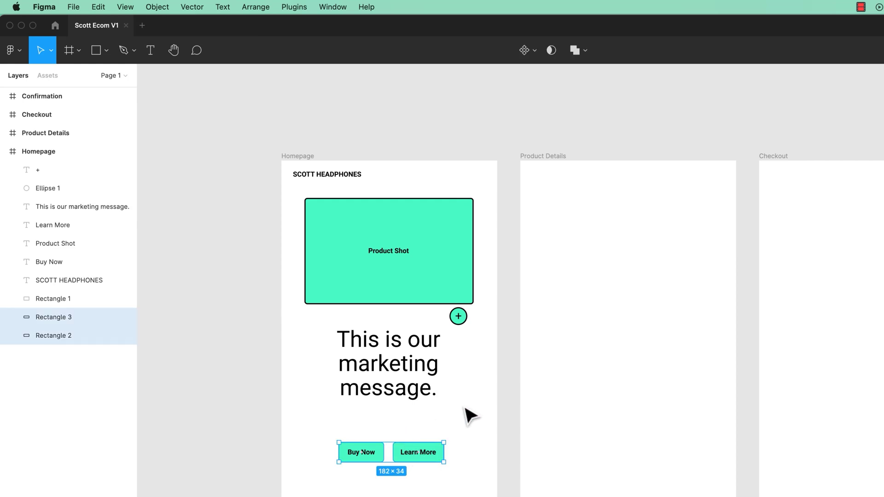
{"action": "left_click", "coordinate": [98, 6]}
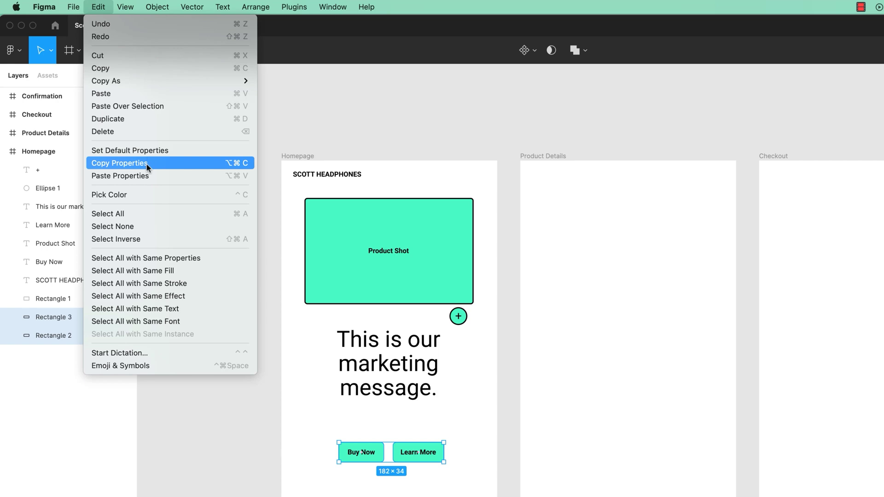
{"action": "left_click", "coordinate": [142, 176]}
{"action": "left_click", "coordinate": [228, 267]}
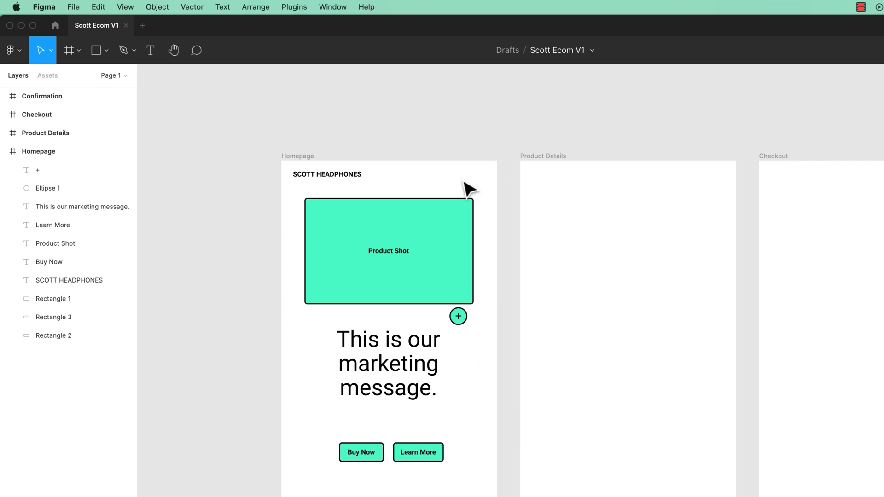
{"action": "scroll", "coordinate": [478, 188], "scroll_direction": "up", "scroll_amount": 5}
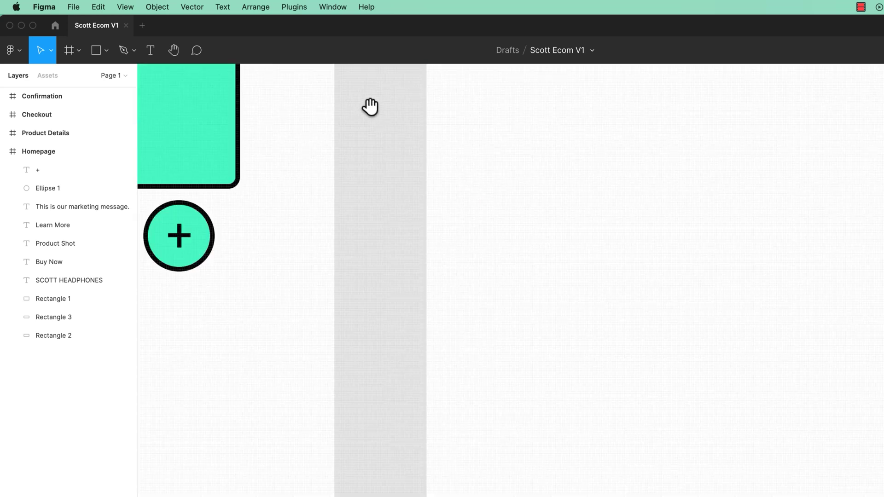
Bring the top-right header area of the Homepage into view
{"action": "mouse_move", "coordinate": [369, 110]}
{"action": "left_mouse_down"}
{"action": "mouse_move", "coordinate": [577, 217]}
{"action": "mouse_move", "coordinate": [638, 346]}
{"action": "left_mouse_up"}
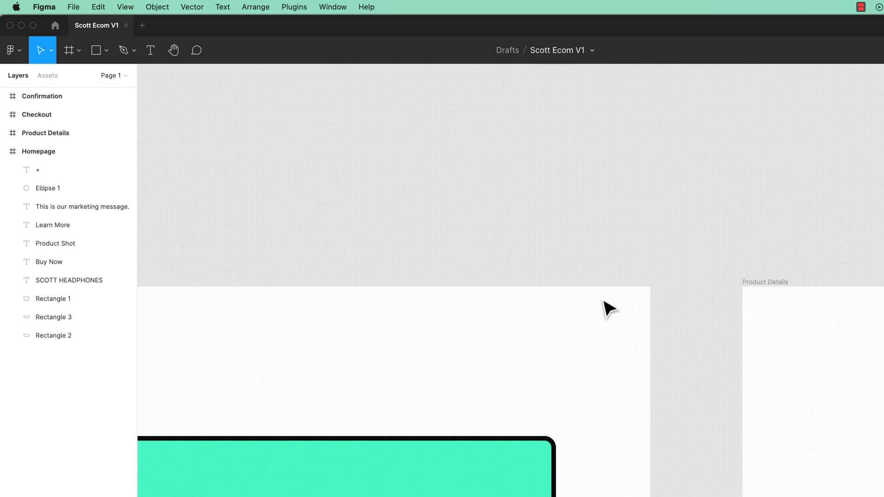
{"action": "left_click_drag", "start_coordinate": [544, 360], "coordinate": [626, 329]}
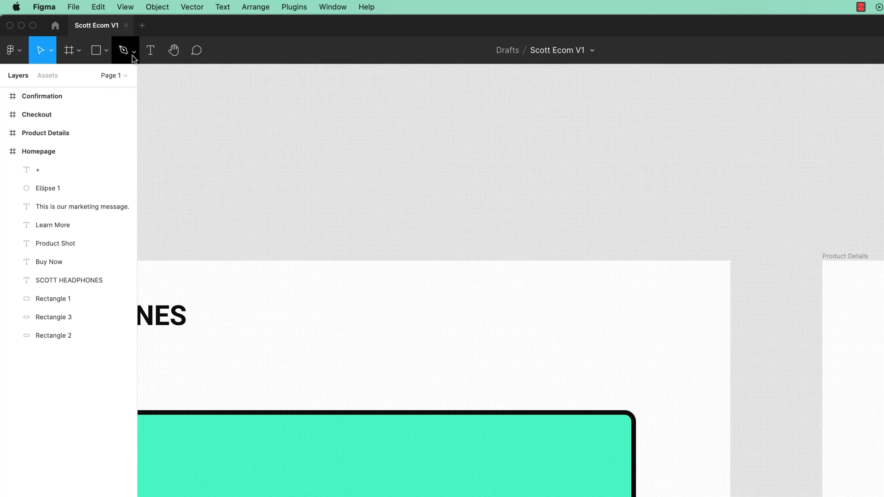
{"action": "left_click", "coordinate": [106, 51]}
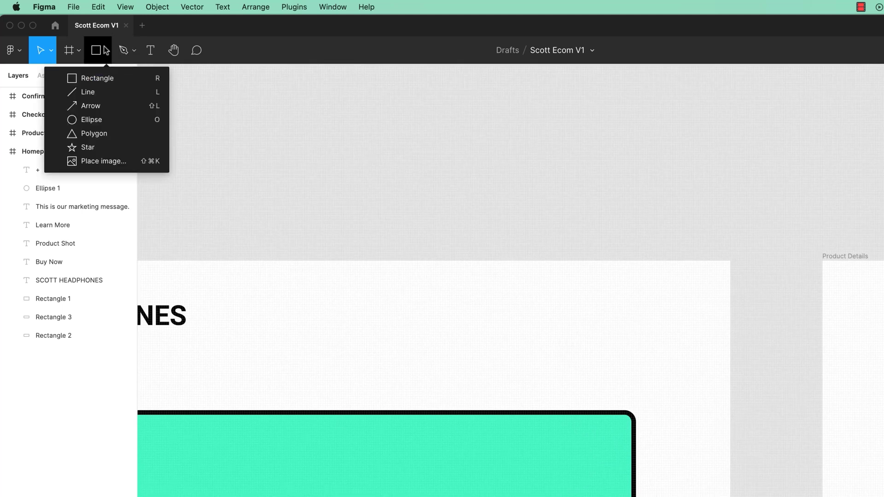
{"action": "left_click", "coordinate": [107, 54]}
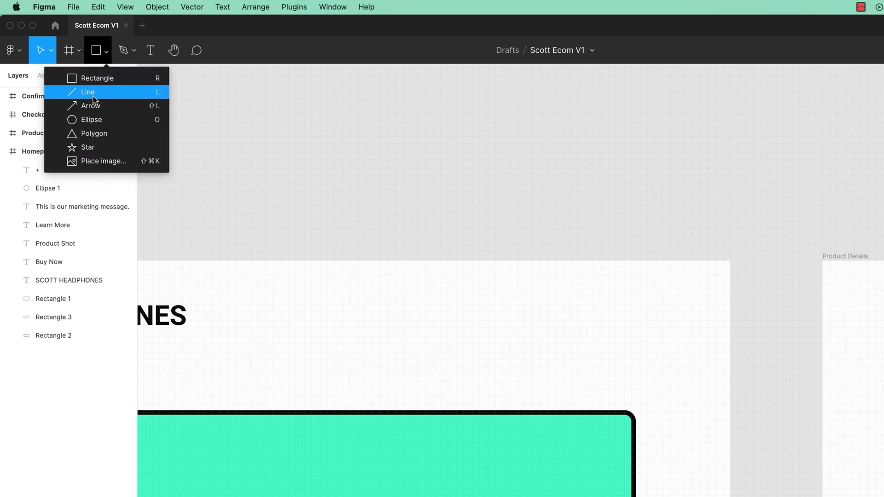
{"action": "left_click", "coordinate": [164, 138]}
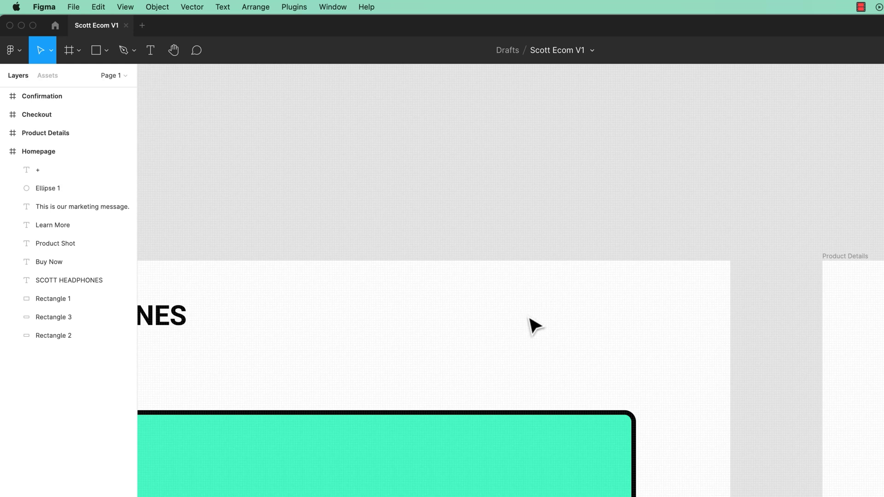
{"action": "left_click_drag", "start_coordinate": [511, 314], "coordinate": [626, 300]}
Draw a short horizontal line with the Line tool and move it right in the header
{"action": "left_click", "coordinate": [106, 50]}
{"action": "left_click", "coordinate": [97, 97]}
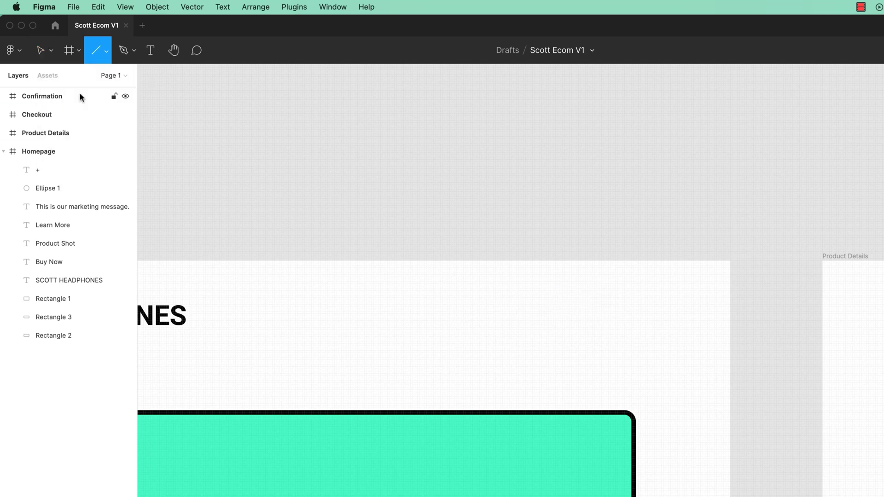
{"action": "mouse_move", "coordinate": [489, 313]}
{"action": "left_mouse_down"}
{"action": "mouse_move", "coordinate": [595, 312]}
{"action": "mouse_move", "coordinate": [612, 328]}
{"action": "mouse_move", "coordinate": [557, 317]}
{"action": "mouse_move", "coordinate": [612, 315]}
{"action": "mouse_move", "coordinate": [444, 369]}
{"action": "left_mouse_up"}
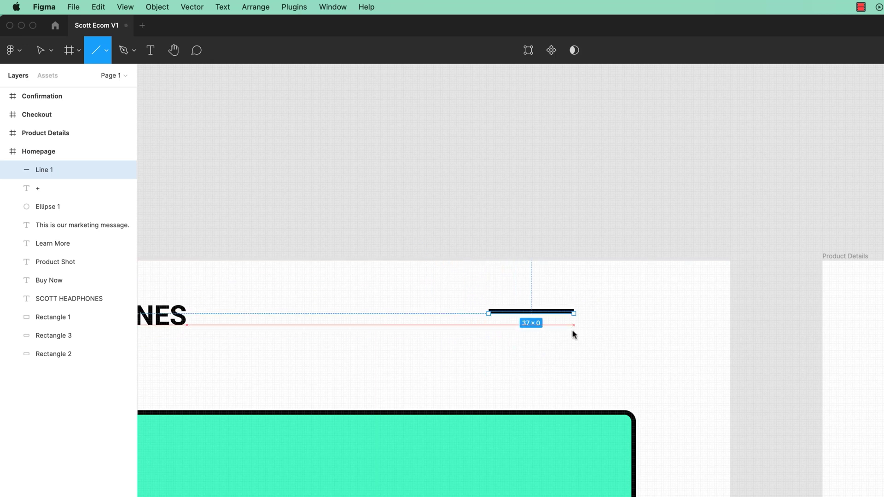
{"action": "mouse_move", "coordinate": [443, 370]}
{"action": "left_mouse_down"}
{"action": "mouse_move", "coordinate": [557, 355]}
{"action": "mouse_move", "coordinate": [561, 290]}
{"action": "mouse_move", "coordinate": [575, 325]}
{"action": "mouse_move", "coordinate": [510, 258]}
{"action": "mouse_move", "coordinate": [534, 277]}
{"action": "mouse_move", "coordinate": [506, 318]}
{"action": "mouse_move", "coordinate": [550, 318]}
{"action": "left_mouse_up"}
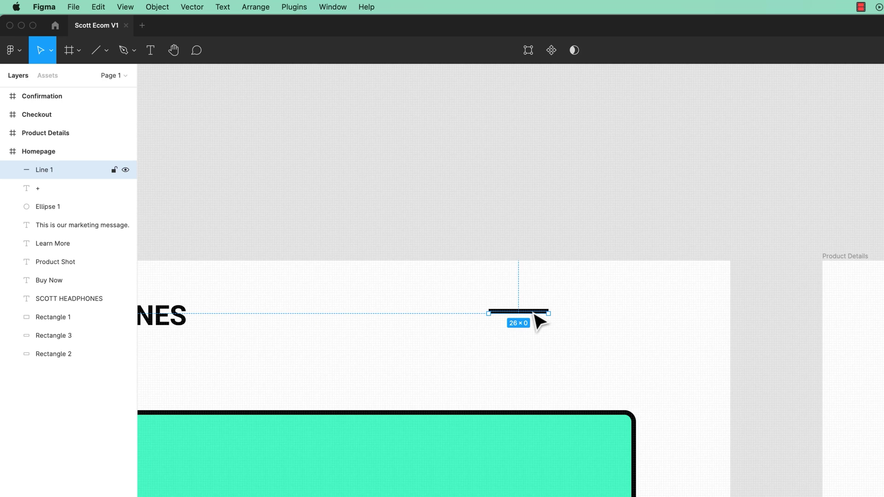
{"action": "left_click_drag", "start_coordinate": [539, 321], "coordinate": [618, 308]}
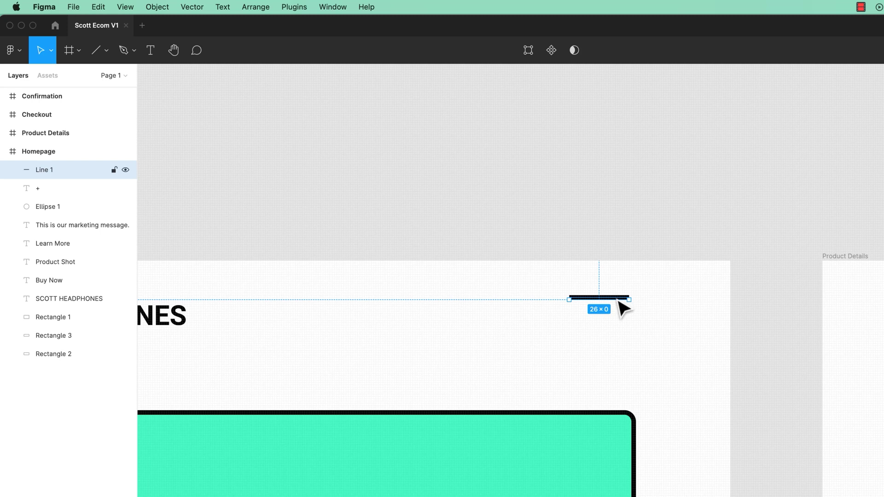
Duplicate the header line with Cmd+D into three evenly stacked lines, removing extra copies
{"action": "key", "text": "super+d"}
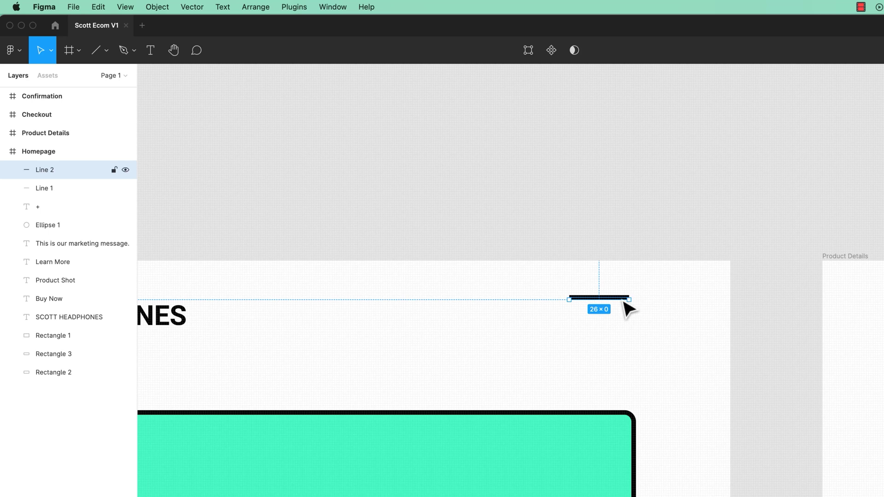
{"action": "left_click_drag", "start_coordinate": [626, 299], "coordinate": [632, 360]}
{"action": "key", "text": "BackSpace"}
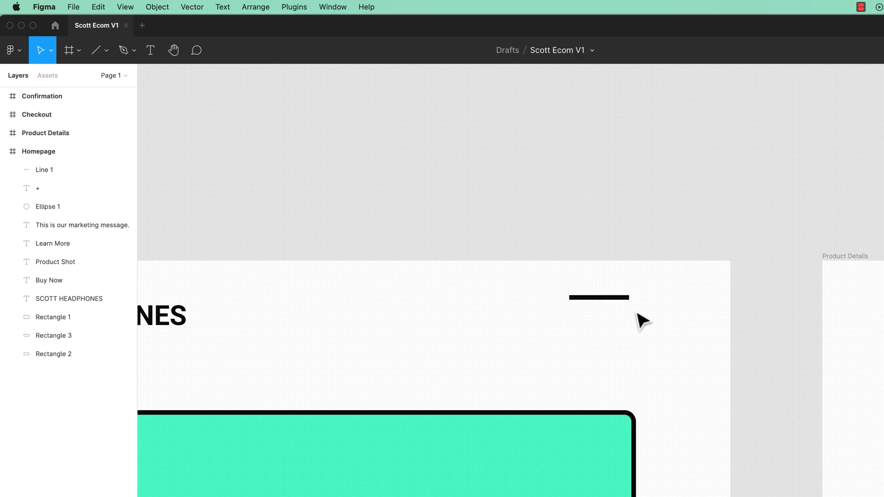
{"action": "mouse_move", "coordinate": [626, 299]}
{"action": "left_mouse_down"}
{"action": "mouse_move", "coordinate": [626, 337]}
{"action": "mouse_move", "coordinate": [624, 326]}
{"action": "left_mouse_up"}
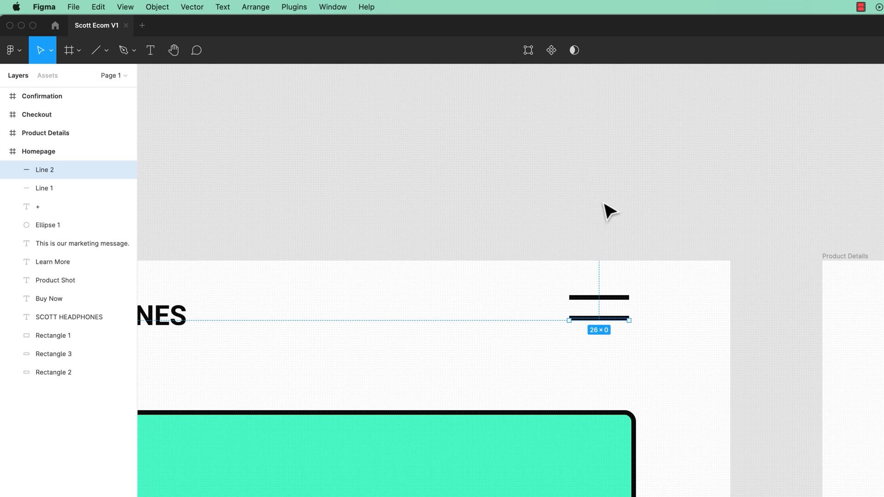
{"action": "key", "text": "super+d"}
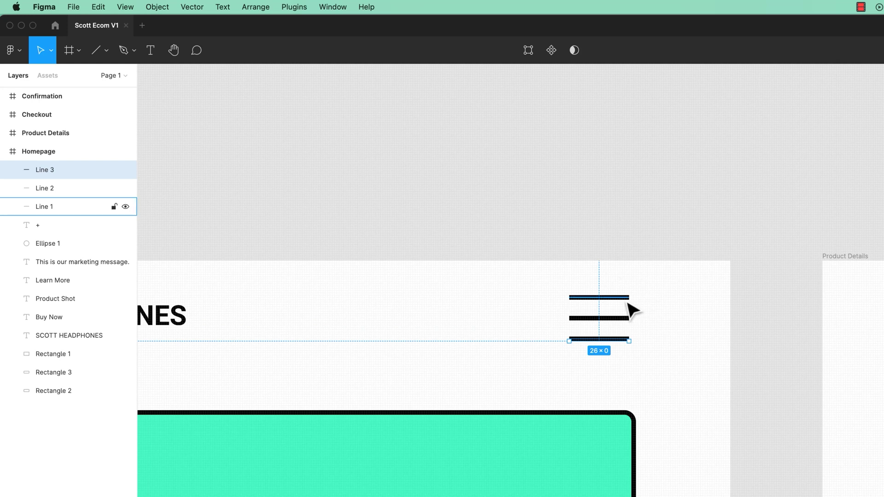
{"action": "key", "text": "super+d"}
{"action": "key", "text": "super+d"}
{"action": "key", "text": "super+d"}
{"action": "key", "text": "super+d"}
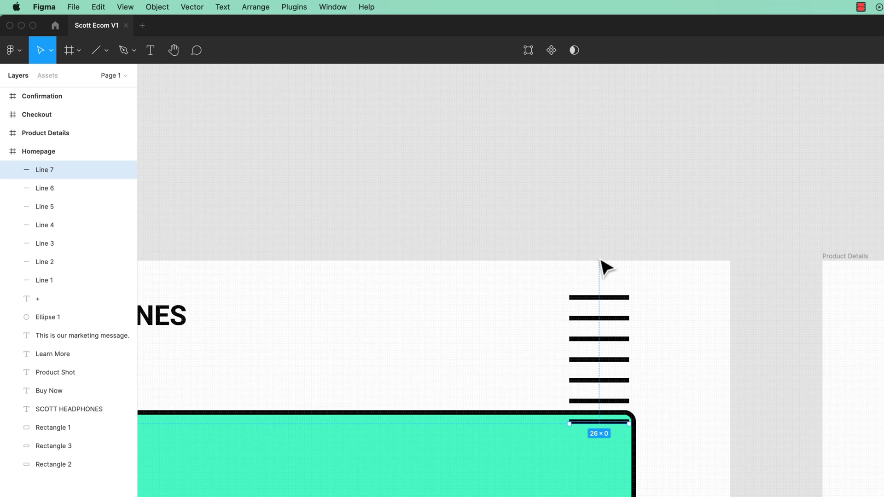
{"action": "key", "text": "super+z"}
{"action": "key", "text": "super+z"}
{"action": "key", "text": "super+z"}
{"action": "key", "text": "super+z"}
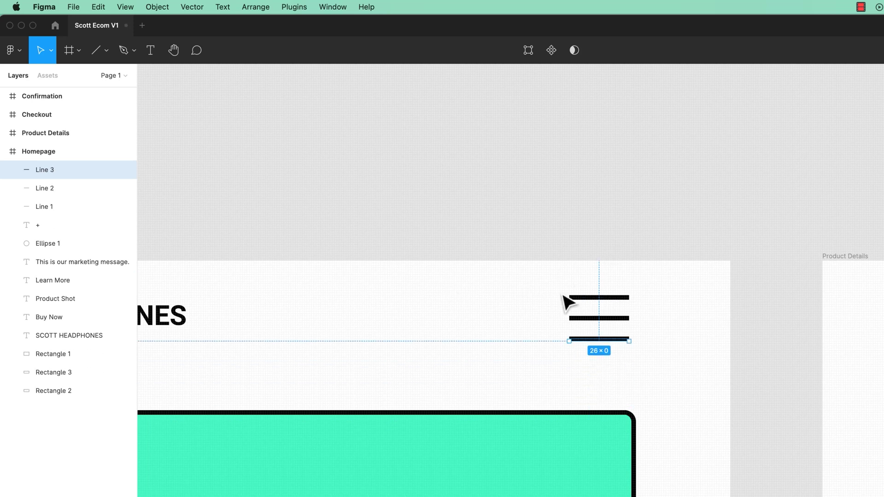
{"action": "left_click", "coordinate": [490, 338]}
{"action": "scroll", "coordinate": [546, 283], "scroll_direction": "up", "scroll_amount": 5}
{"action": "mouse_move", "coordinate": [397, 321]}
{"action": "left_mouse_down"}
{"action": "mouse_move", "coordinate": [546, 284]}
{"action": "mouse_move", "coordinate": [531, 324]}
{"action": "left_mouse_up"}
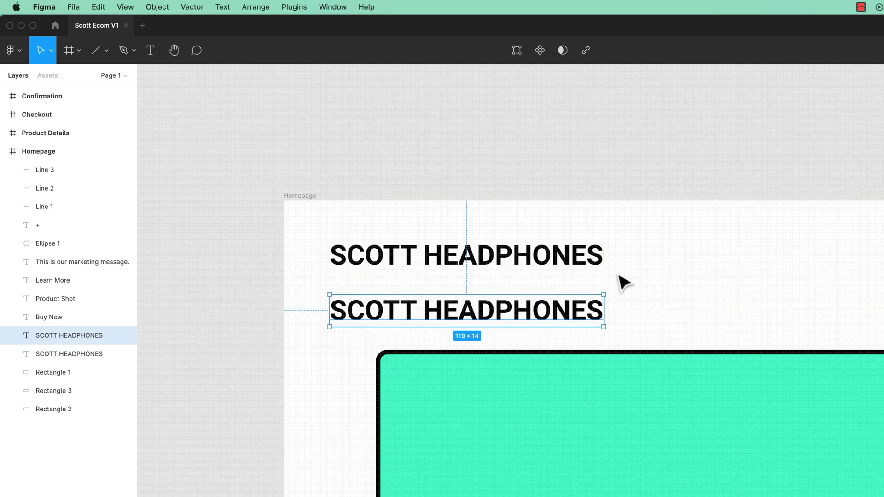
{"action": "key", "text": "super+d"}
{"action": "key", "text": "super+d"}
{"action": "key", "text": "super+d"}
{"action": "key", "text": "super+d"}
{"action": "key", "text": "super+d"}
{"action": "scroll", "coordinate": [622, 282], "scroll_direction": "down", "scroll_amount": 1}
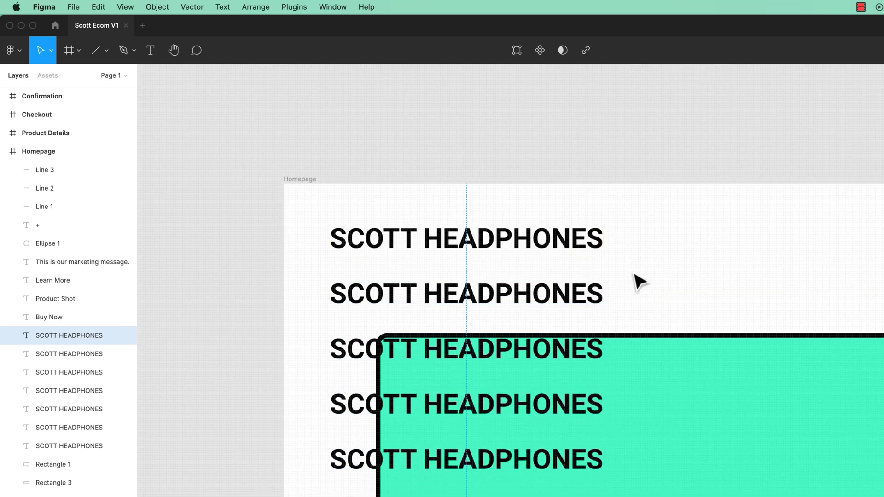
{"action": "key", "text": "super+z"}
{"action": "key", "text": "super+z"}
{"action": "key", "text": "super+z"}
{"action": "key", "text": "super+z"}
{"action": "key", "text": "super+z"}
{"action": "key", "text": "super+z"}
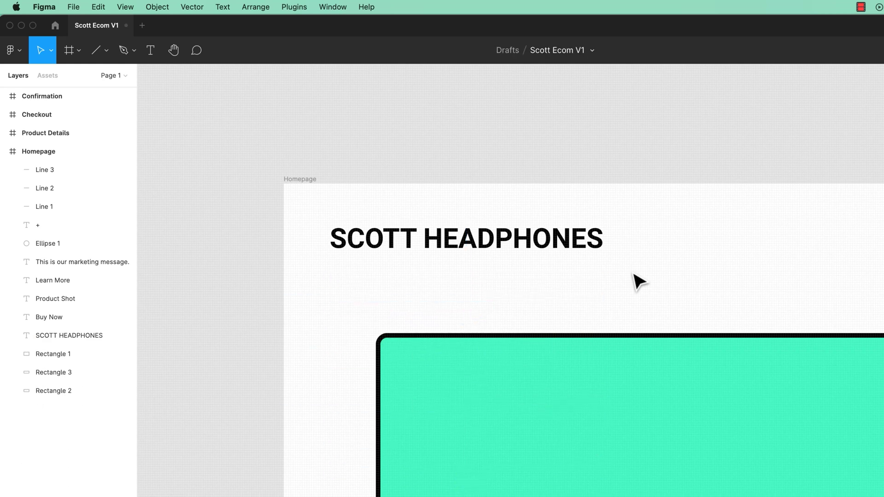
{"action": "mouse_move", "coordinate": [710, 270]}
{"action": "left_mouse_down"}
{"action": "mouse_move", "coordinate": [528, 249]}
{"action": "mouse_move", "coordinate": [499, 284]}
{"action": "mouse_move", "coordinate": [517, 261]}
{"action": "mouse_move", "coordinate": [636, 290]}
{"action": "mouse_move", "coordinate": [770, 286]}
{"action": "mouse_move", "coordinate": [525, 300]}
{"action": "left_mouse_up"}
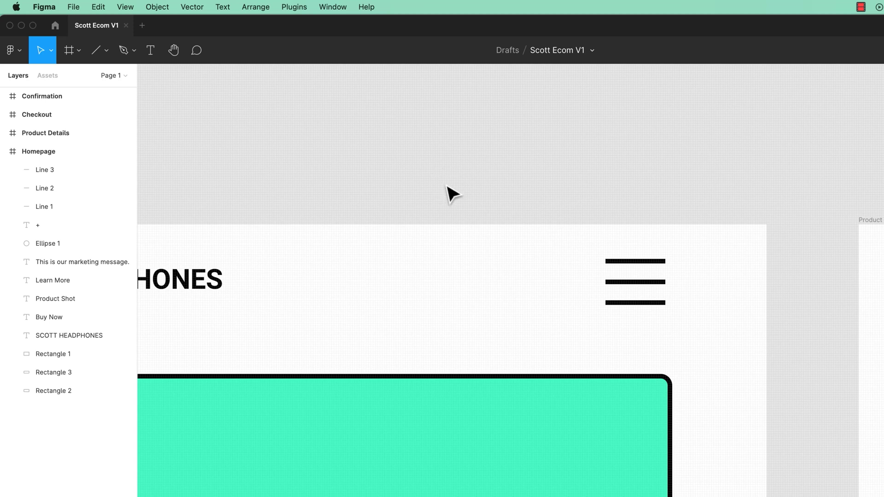
Zoom out to the whole Homepage and make the burger icon narrower
{"action": "key", "text": "shift+1"}
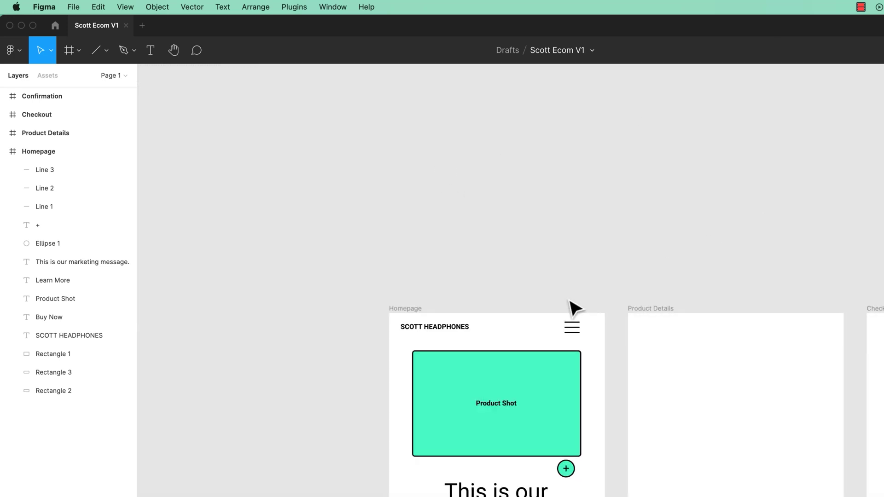
{"action": "left_click_drag", "start_coordinate": [532, 284], "coordinate": [580, 341]}
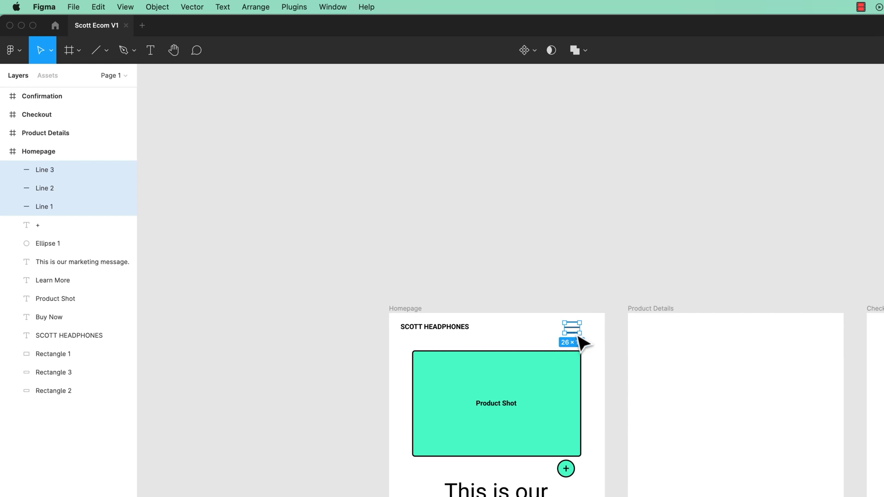
{"action": "mouse_move", "coordinate": [580, 334]}
{"action": "left_mouse_down"}
{"action": "mouse_move", "coordinate": [567, 334]}
{"action": "mouse_move", "coordinate": [587, 345]}
{"action": "mouse_move", "coordinate": [594, 336]}
{"action": "mouse_move", "coordinate": [595, 355]}
{"action": "left_mouse_up"}
{"action": "left_click", "coordinate": [594, 297]}
{"action": "left_click", "coordinate": [618, 356]}
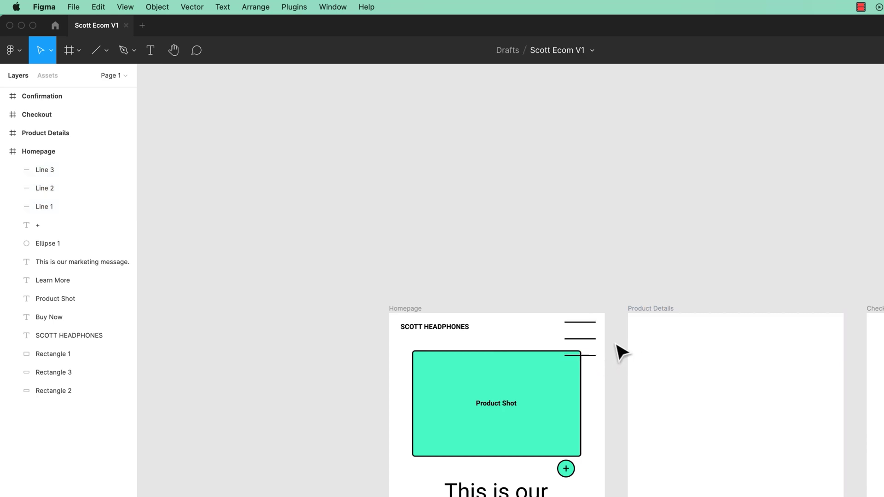
{"action": "key", "text": "super+z"}
{"action": "key", "text": "super+z"}
{"action": "key", "text": "super+z"}
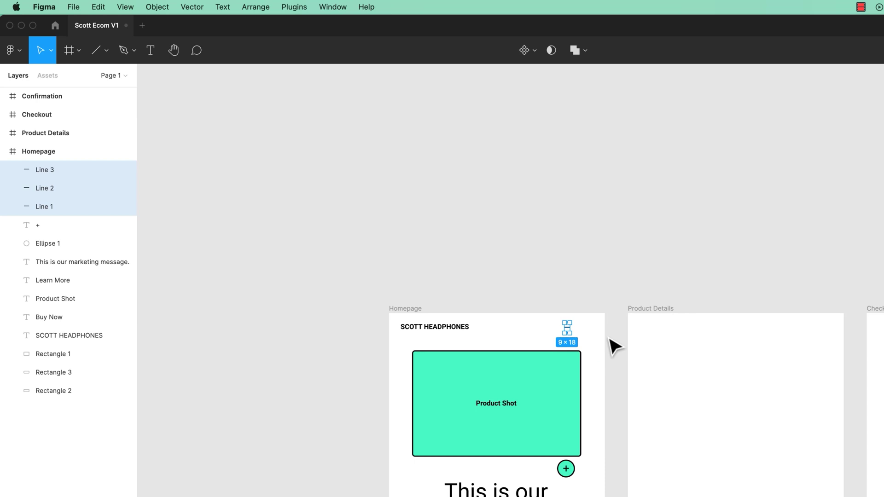
{"action": "key", "text": "super+shift+z"}
{"action": "key", "text": "super+shift+z"}
{"action": "key", "text": "super+shift+z"}
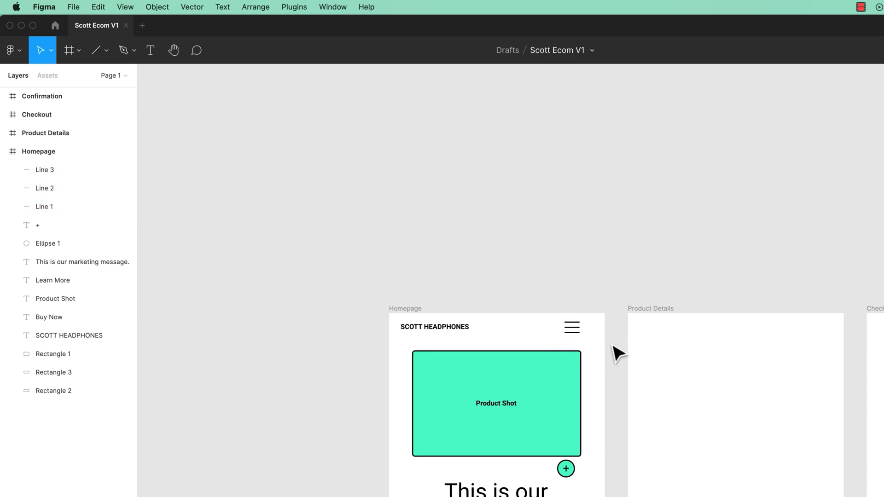
Nudge the three burger lines a few pixels right, then reselect all three
{"action": "left_click_drag", "start_coordinate": [544, 302], "coordinate": [586, 336]}
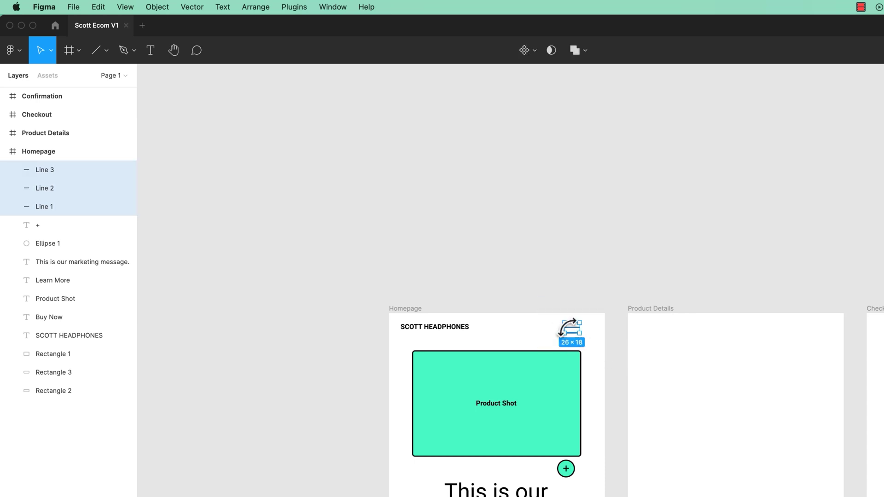
{"action": "left_click", "coordinate": [557, 306]}
{"action": "mouse_move", "coordinate": [553, 304]}
{"action": "left_mouse_down"}
{"action": "mouse_move", "coordinate": [588, 341]}
{"action": "mouse_move", "coordinate": [582, 345]}
{"action": "mouse_move", "coordinate": [598, 324]}
{"action": "left_mouse_up"}
{"action": "left_click", "coordinate": [599, 292]}
{"action": "left_click", "coordinate": [608, 297]}
{"action": "left_click", "coordinate": [572, 335]}
{"action": "left_click_drag", "start_coordinate": [579, 336], "coordinate": [590, 338]}
{"action": "left_click", "coordinate": [560, 285]}
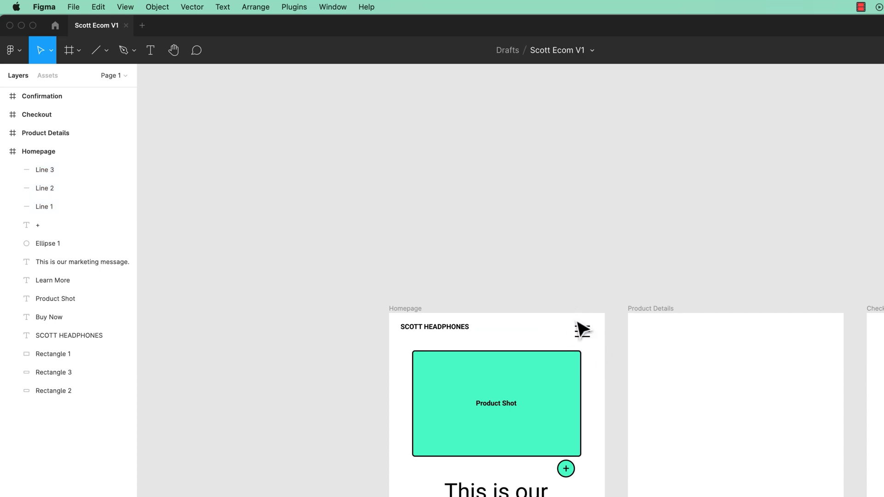
{"action": "left_click_drag", "start_coordinate": [557, 286], "coordinate": [601, 346]}
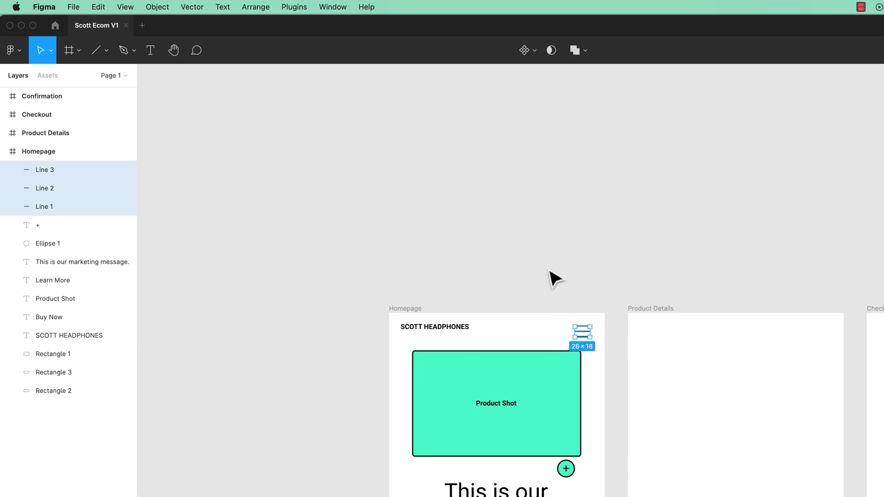
{"action": "scroll", "coordinate": [553, 279], "scroll_direction": "up", "scroll_amount": 8}
{"action": "scroll", "coordinate": [553, 279], "scroll_direction": "up", "scroll_amount": 5}
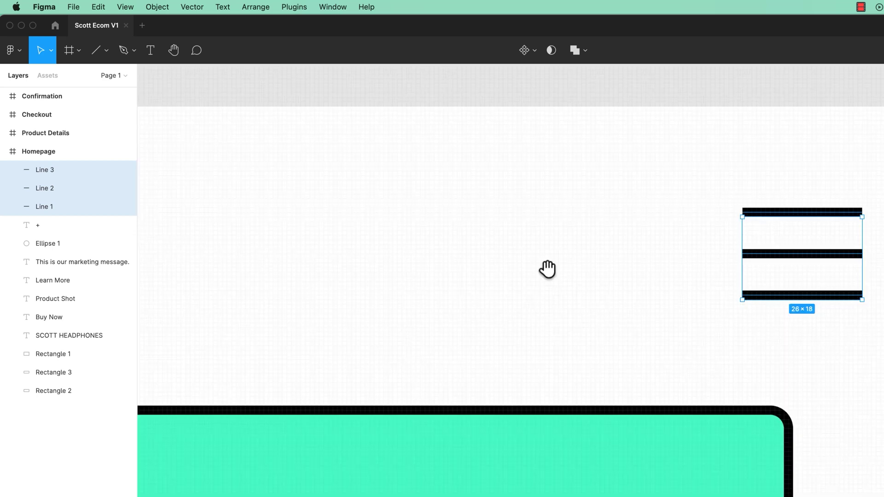
{"action": "mouse_move", "coordinate": [544, 270]}
{"action": "left_mouse_down"}
{"action": "mouse_move", "coordinate": [512, 366]}
{"action": "mouse_move", "coordinate": [474, 364]}
{"action": "left_mouse_up"}
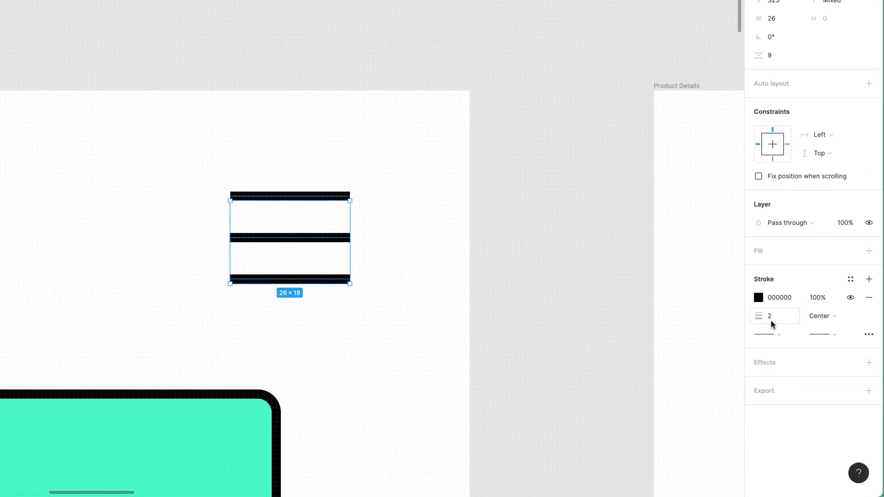
{"action": "right_click", "coordinate": [773, 319]}
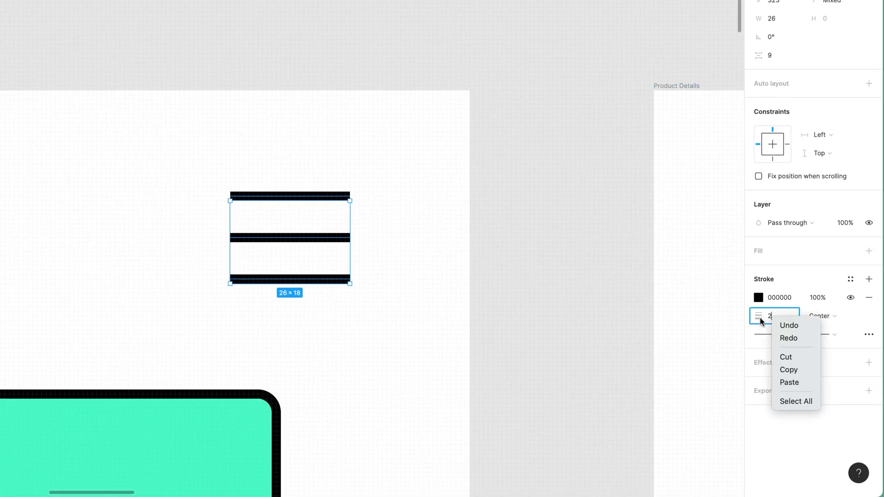
{"action": "key", "text": "Escape"}
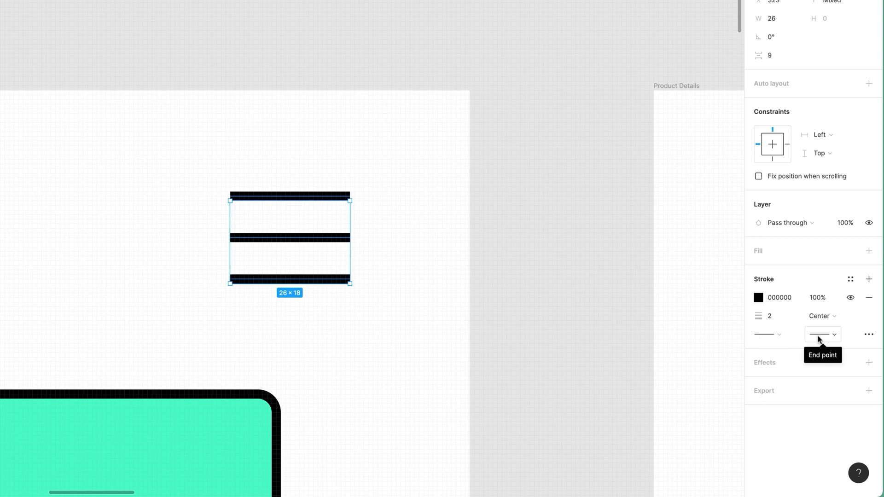
{"action": "left_click", "coordinate": [780, 336]}
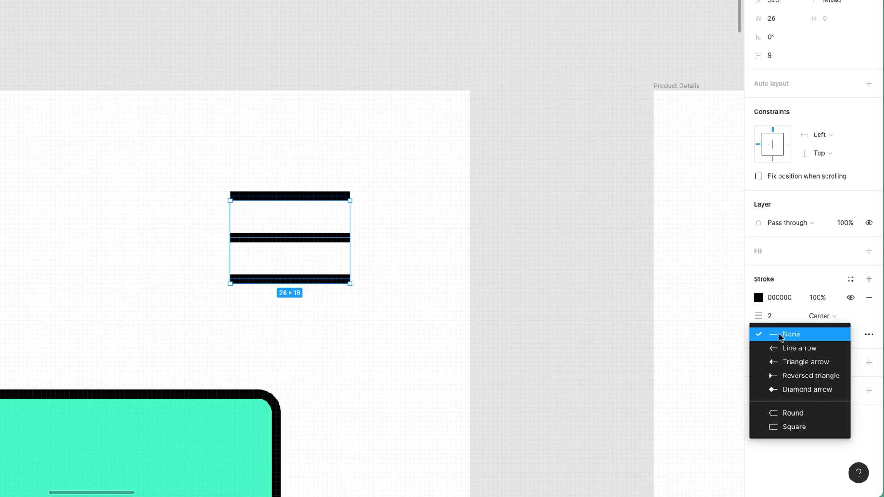
{"action": "left_click", "coordinate": [788, 348]}
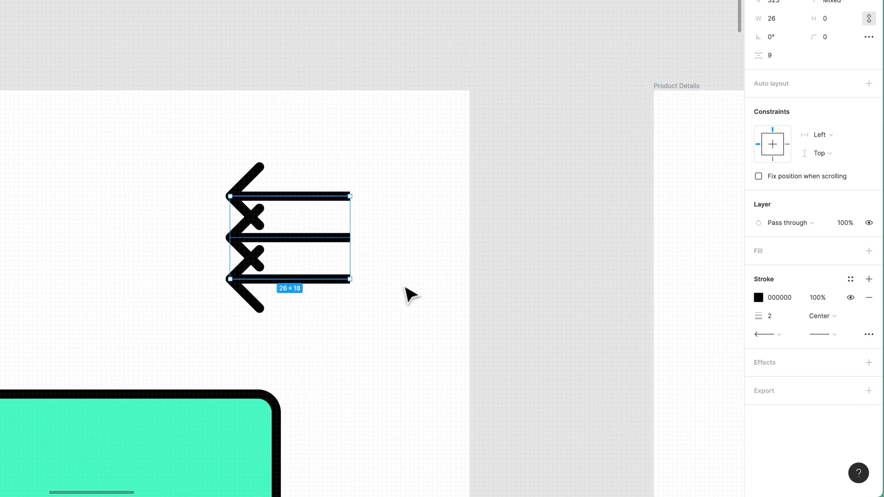
{"action": "left_click", "coordinate": [514, 268]}
{"action": "mouse_move", "coordinate": [767, 335]}
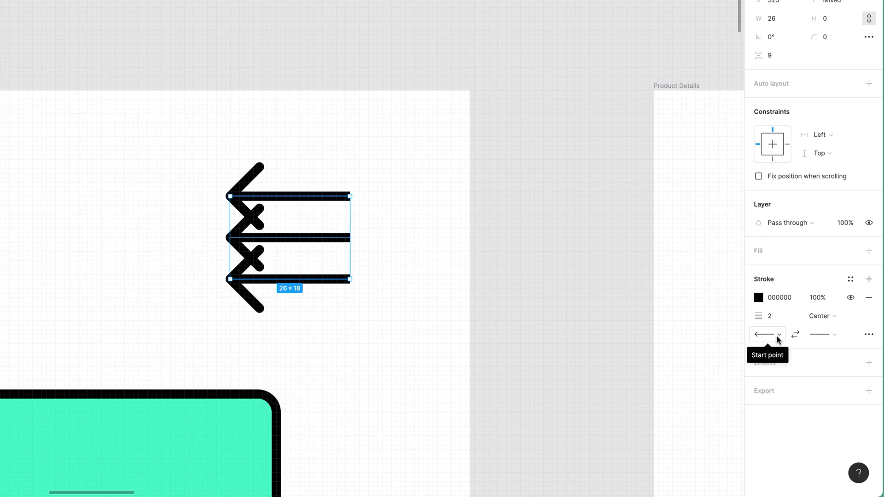
{"action": "left_click", "coordinate": [777, 337]}
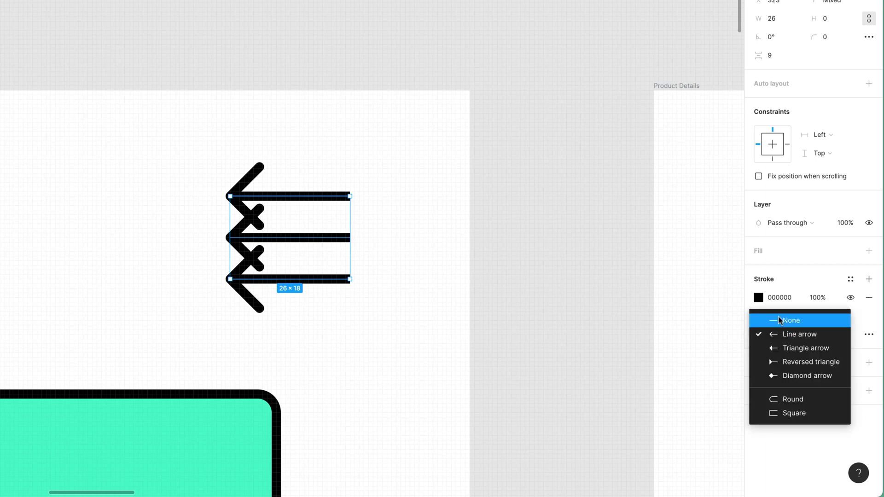
{"action": "left_click", "coordinate": [776, 316]}
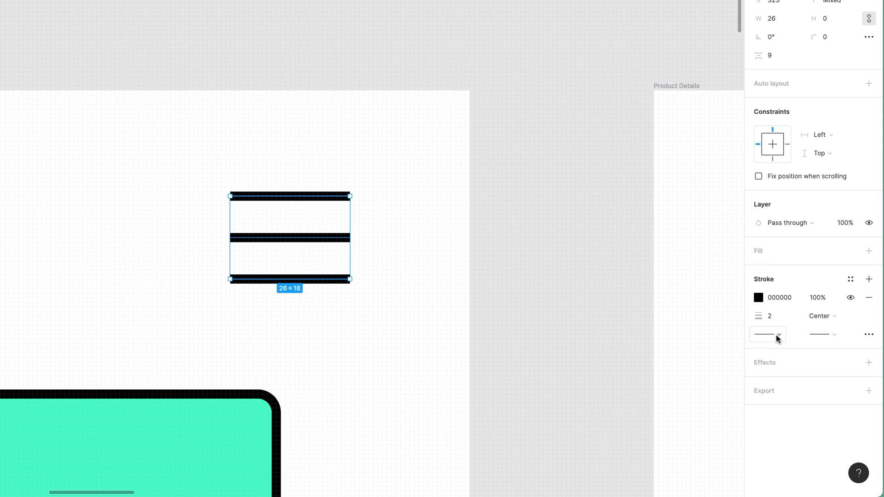
Give the middle burger line Round stroke caps
{"action": "left_click", "coordinate": [778, 337]}
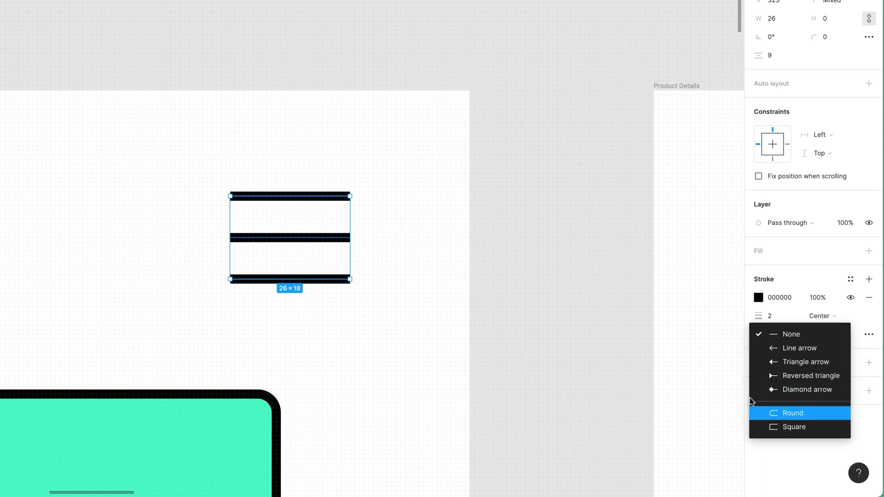
{"action": "key", "text": "Escape"}
{"action": "left_click", "coordinate": [373, 210]}
{"action": "left_click", "coordinate": [340, 199]}
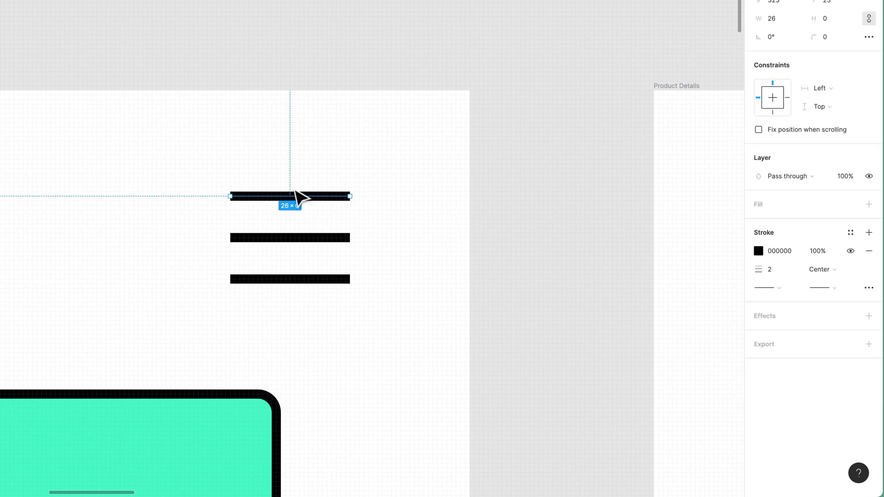
{"action": "scroll", "coordinate": [345, 220], "scroll_direction": "up", "scroll_amount": 3}
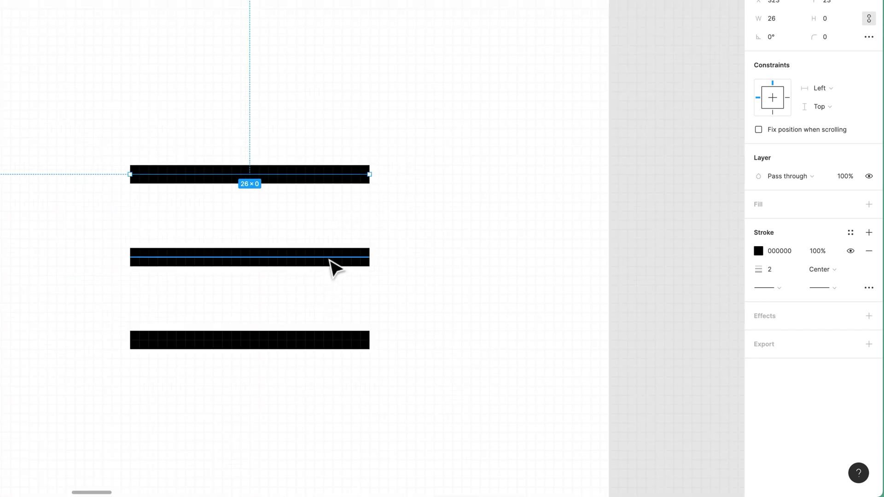
{"action": "left_click", "coordinate": [331, 256]}
{"action": "left_click", "coordinate": [767, 288]}
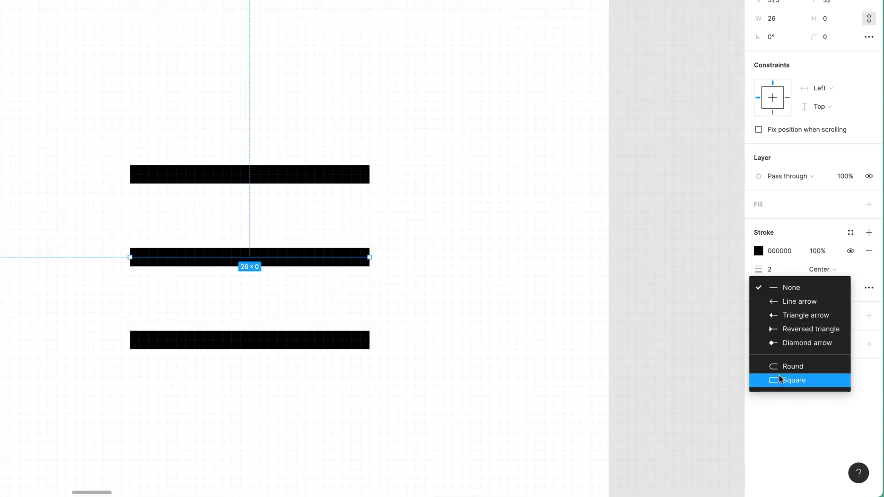
{"action": "left_click", "coordinate": [793, 366]}
{"action": "left_click", "coordinate": [491, 346]}
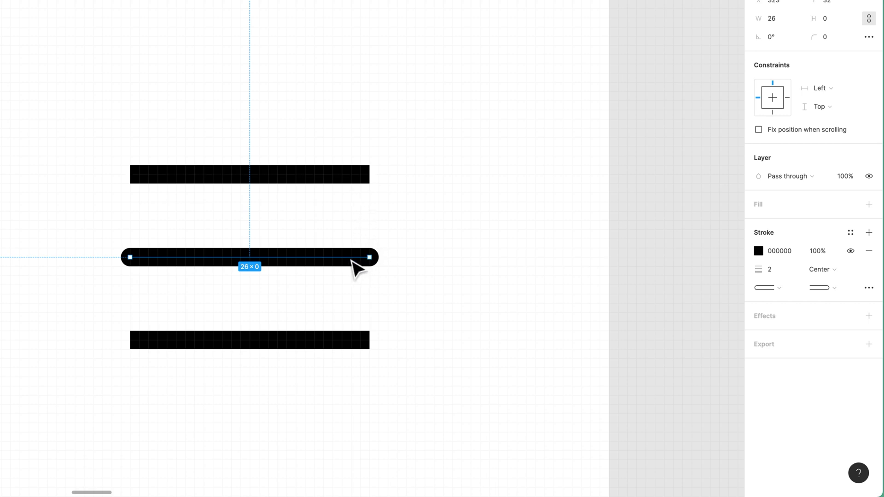
Give the bottom burger line Square caps, then select all three lines
{"action": "left_click", "coordinate": [357, 342]}
{"action": "left_click", "coordinate": [768, 288]}
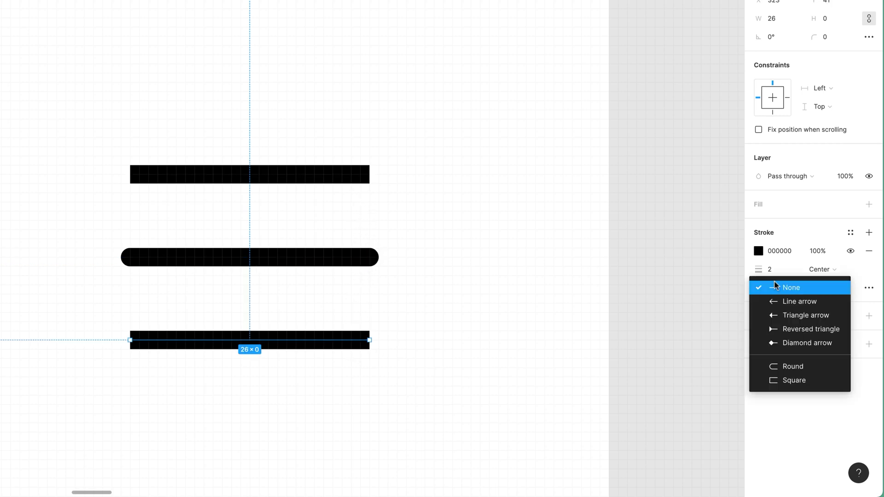
{"action": "left_click", "coordinate": [787, 381]}
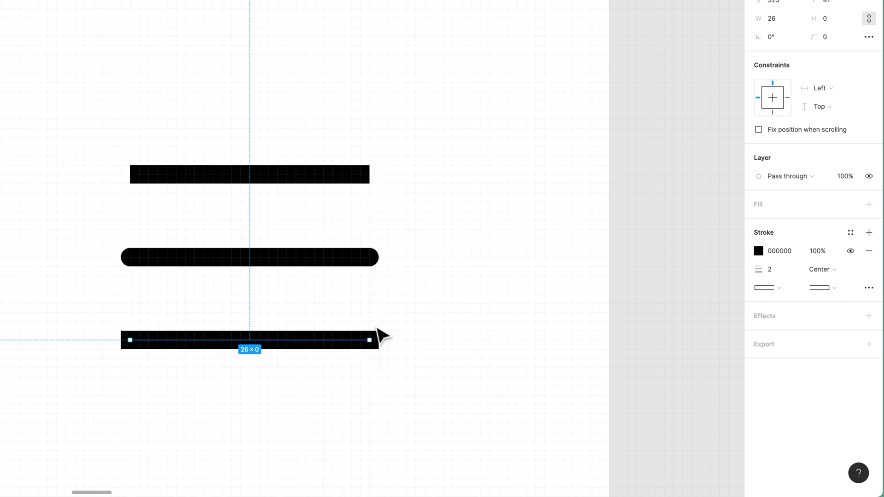
{"action": "left_click", "coordinate": [367, 175]}
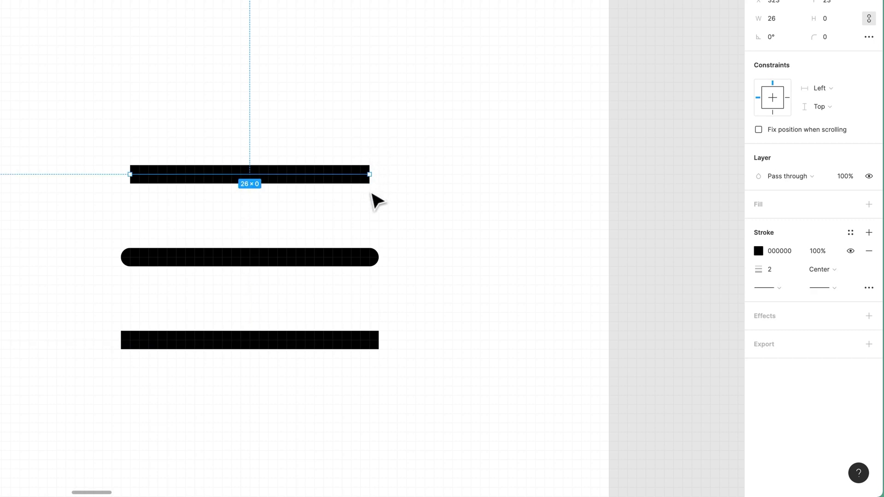
{"action": "left_click", "coordinate": [373, 257]}
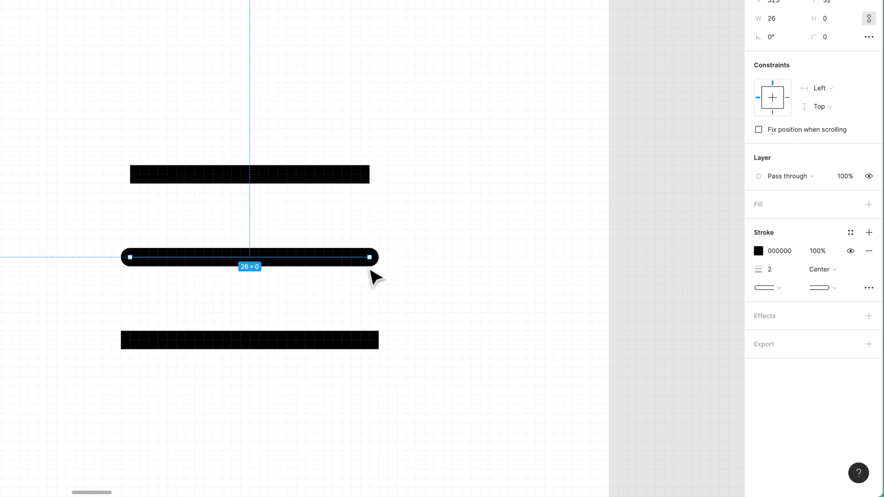
{"action": "left_click", "coordinate": [421, 155]}
Set both Start and End stroke points of all three burger lines to Round
{"action": "left_click_drag", "start_coordinate": [408, 148], "coordinate": [287, 397]}
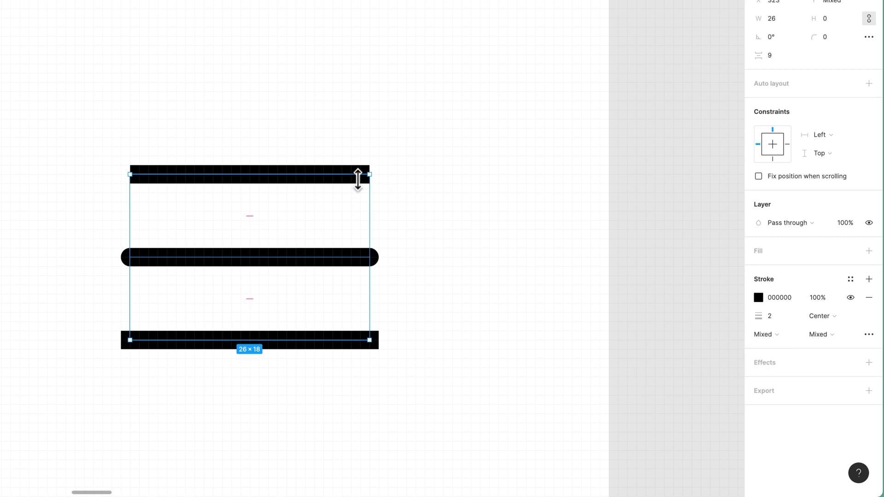
{"action": "left_click", "coordinate": [784, 334]}
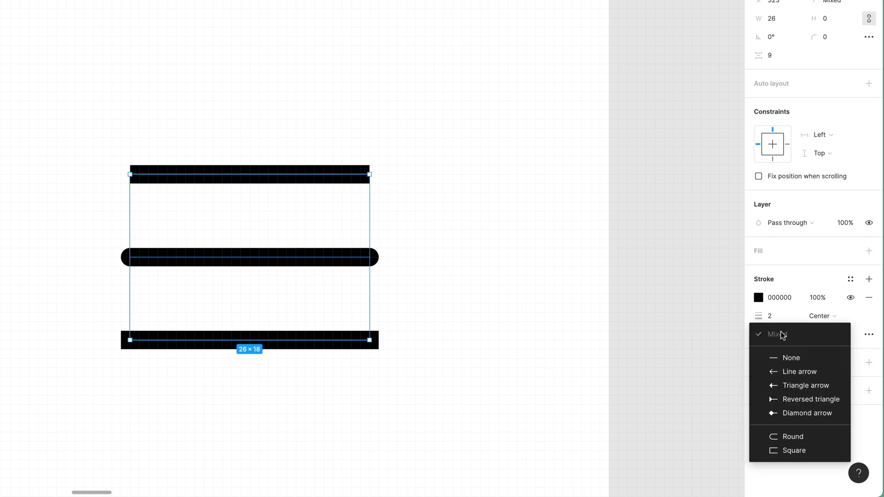
{"action": "left_click", "coordinate": [795, 440]}
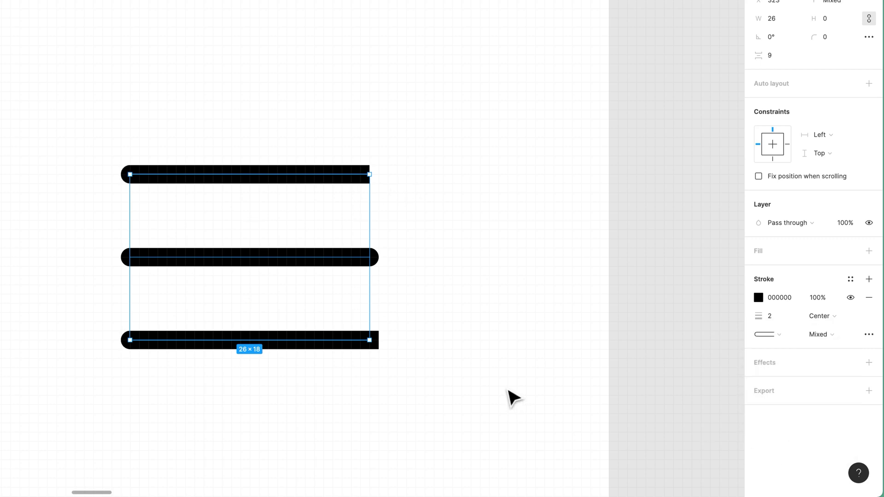
{"action": "left_click", "coordinate": [822, 335]}
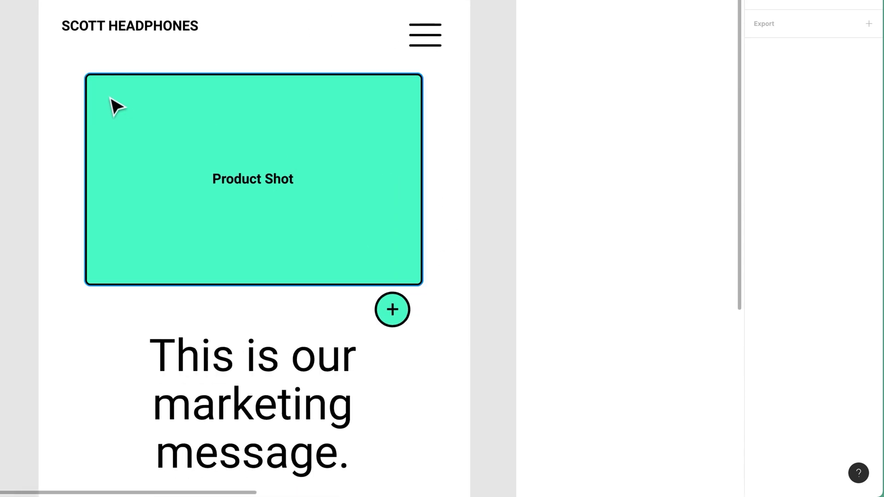
Move the Product Shot label lower and slightly left inside the placeholder
{"action": "left_click", "coordinate": [265, 181]}
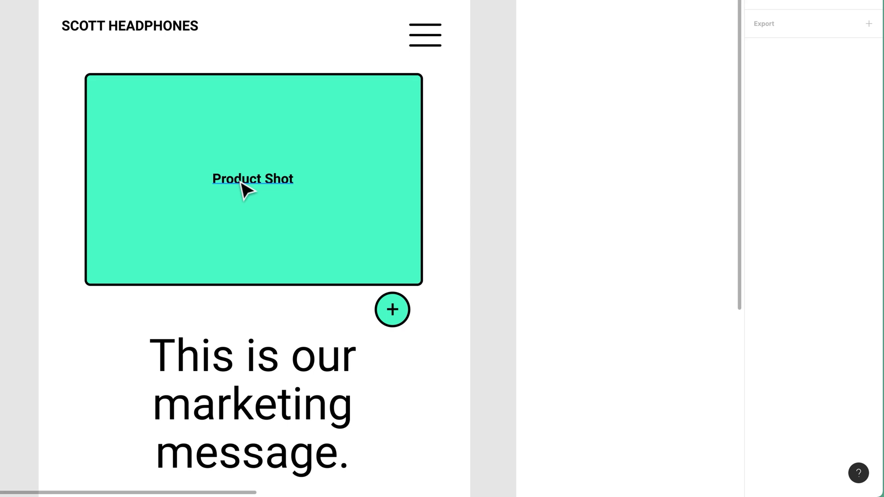
{"action": "left_click_drag", "start_coordinate": [244, 188], "coordinate": [250, 242]}
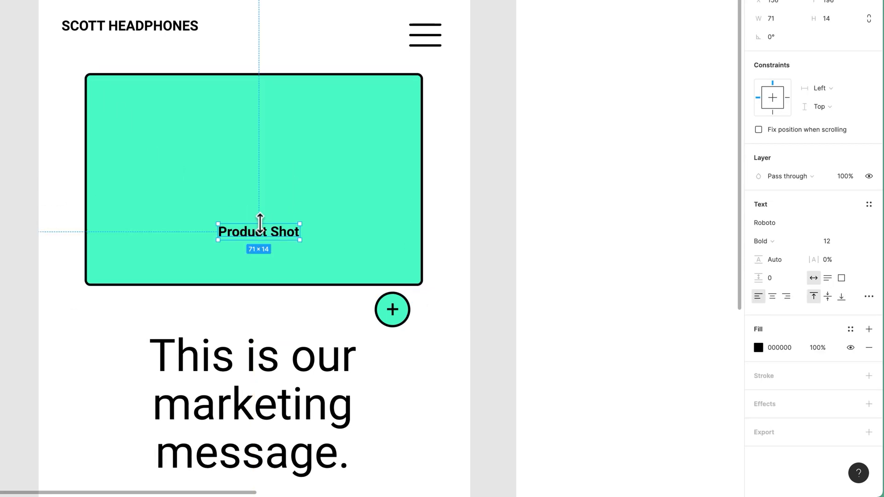
{"action": "left_click_drag", "start_coordinate": [280, 235], "coordinate": [275, 235]}
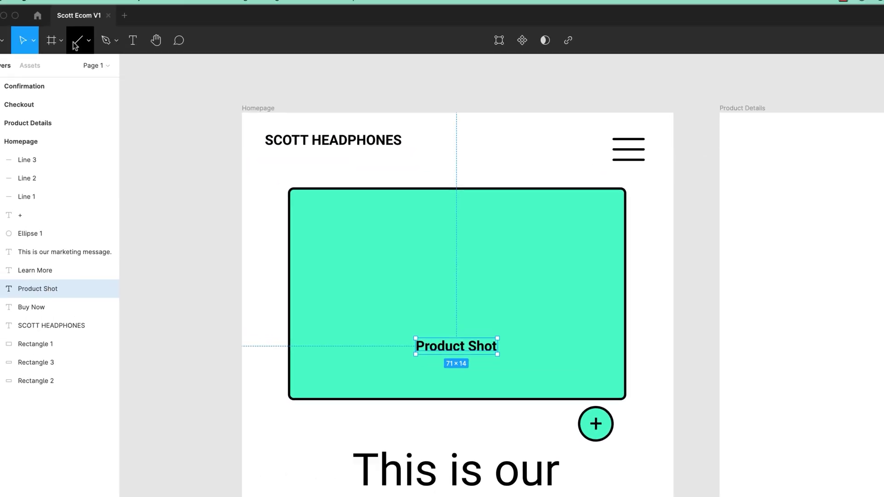
Draw the top-right-to-bottom-left and top-left-to-bottom-right diagonals across the placeholder
{"action": "left_click", "coordinate": [97, 50]}
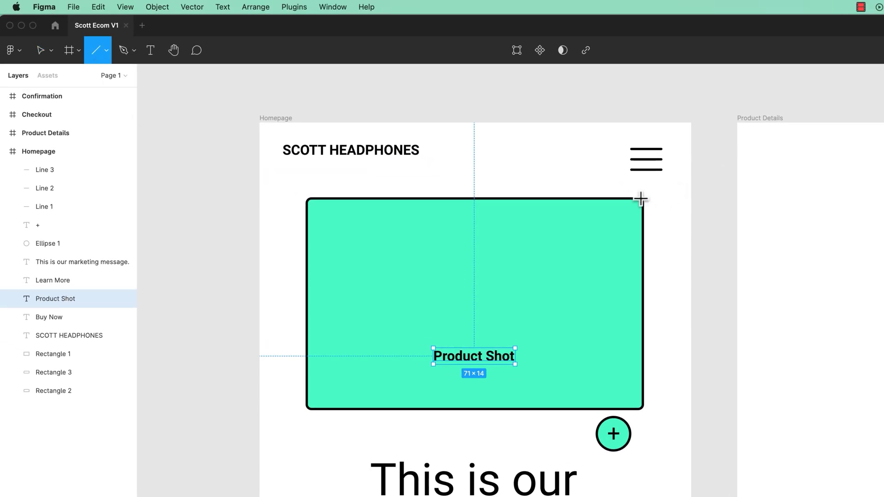
{"action": "left_click_drag", "start_coordinate": [640, 202], "coordinate": [309, 408]}
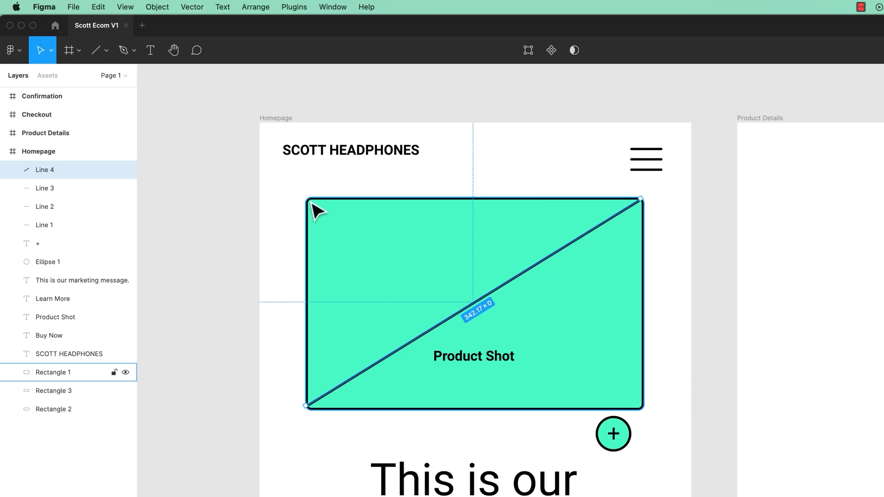
{"action": "key", "text": "l"}
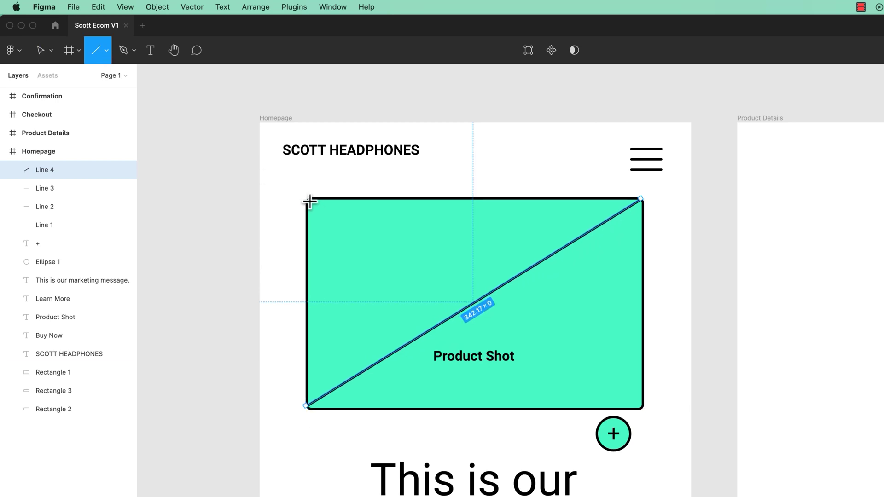
{"action": "left_click_drag", "start_coordinate": [311, 202], "coordinate": [640, 408]}
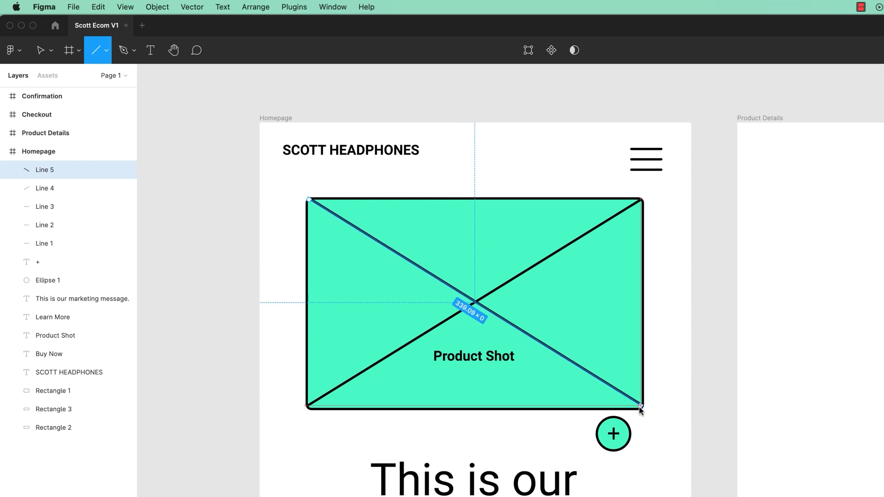
{"action": "left_click", "coordinate": [226, 337]}
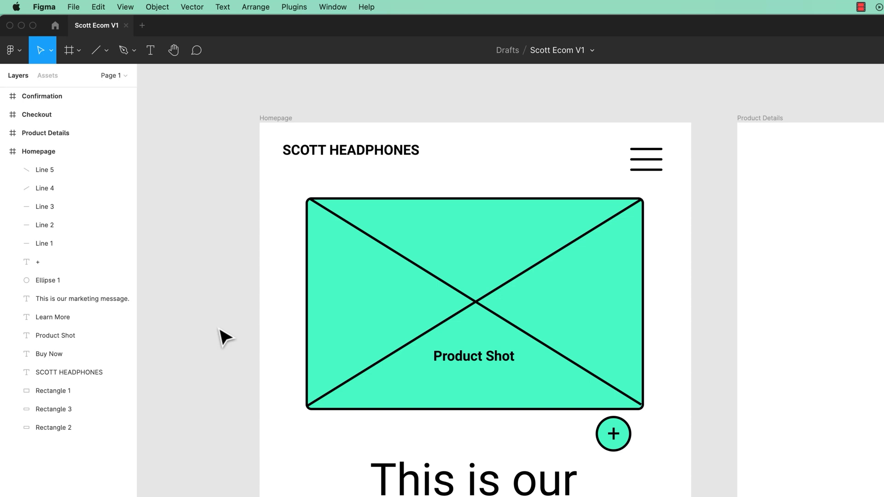
Delete diagonal Lines 4 and 5 from the green Product Shot rectangle
{"action": "left_click", "coordinate": [480, 310]}
{"action": "left_click", "coordinate": [228, 287]}
{"action": "left_click", "coordinate": [489, 304]}
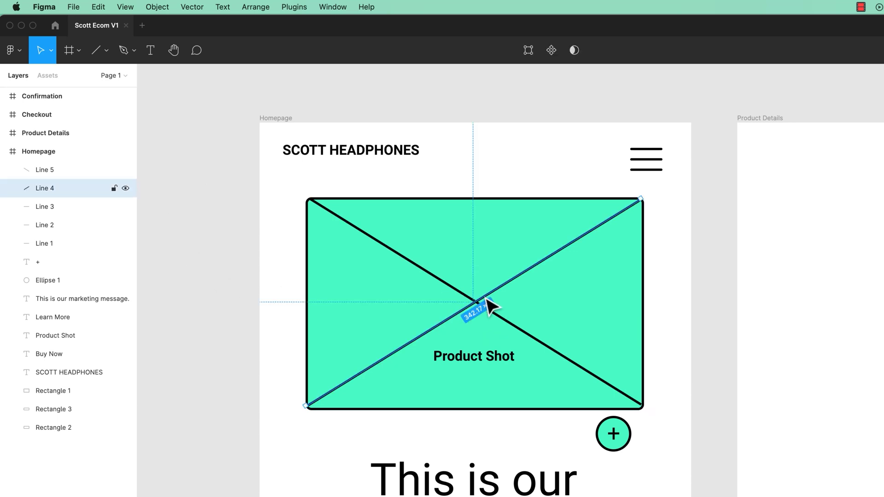
{"action": "left_click", "coordinate": [503, 323], "text": "shift"}
{"action": "key", "text": "Delete"}
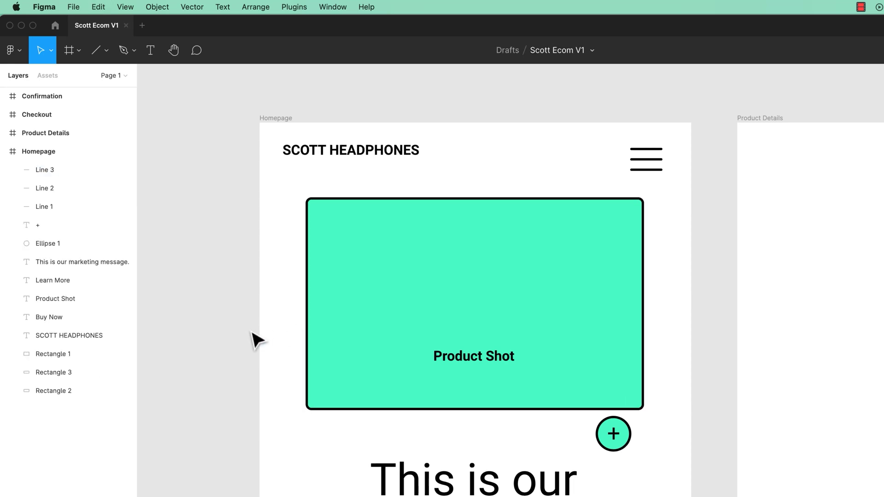
{"action": "left_click", "coordinate": [319, 271]}
{"action": "left_click", "coordinate": [106, 51]}
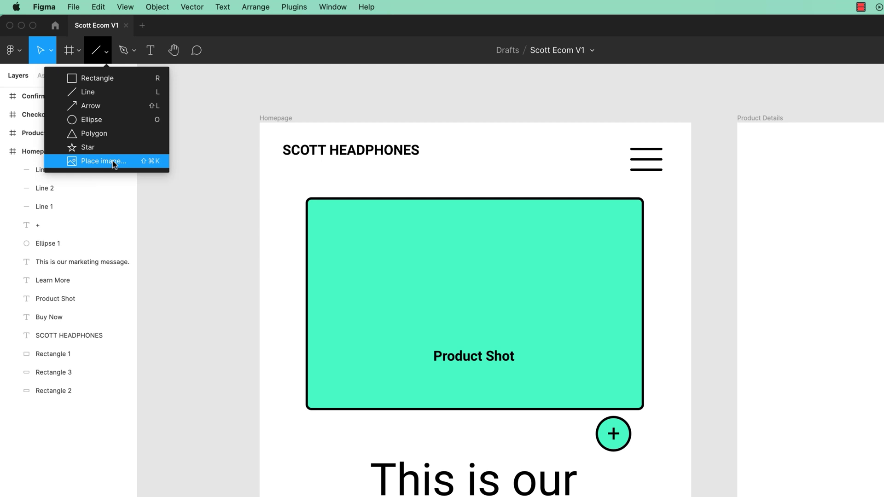
Place Icon-Image.svg from Exercise Files > Icons onto the Homepage frame
{"action": "left_click", "coordinate": [11, 50]}
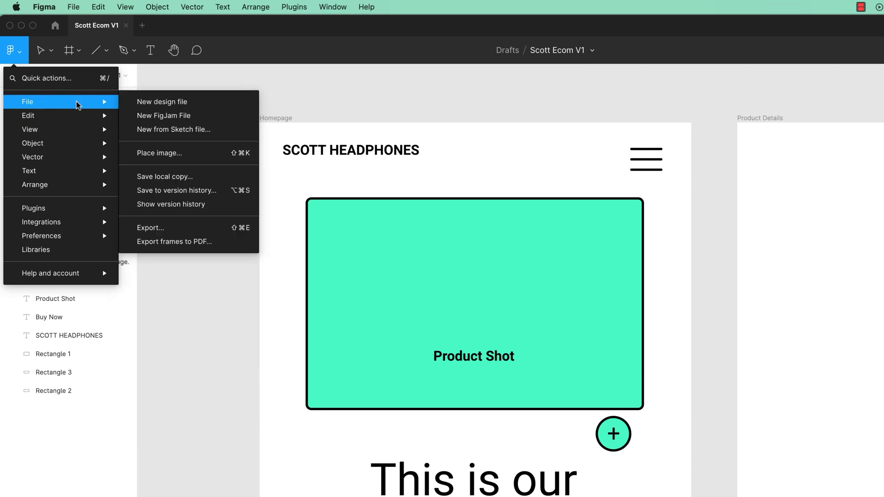
{"action": "mouse_move", "coordinate": [28, 101]}
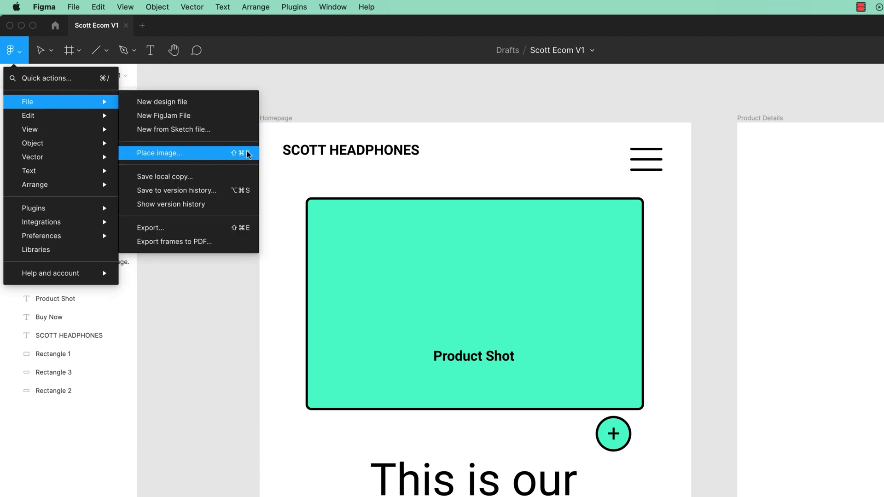
{"action": "left_click", "coordinate": [243, 153]}
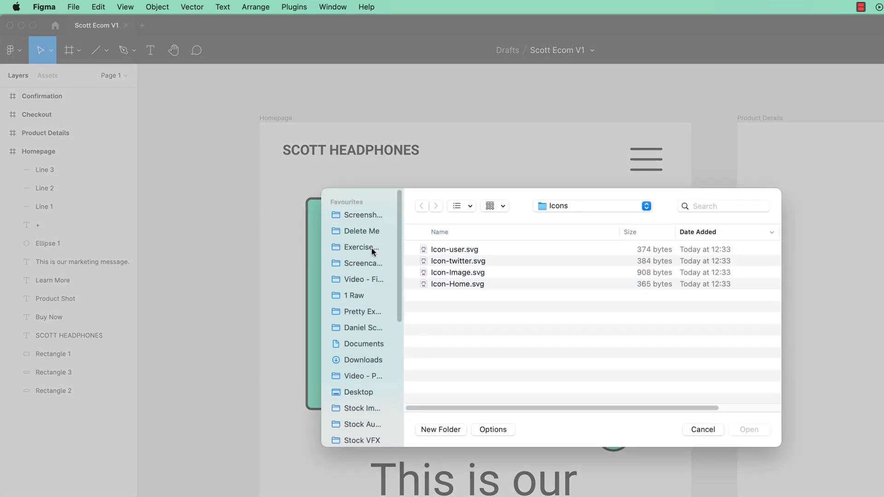
{"action": "left_click", "coordinate": [372, 251]}
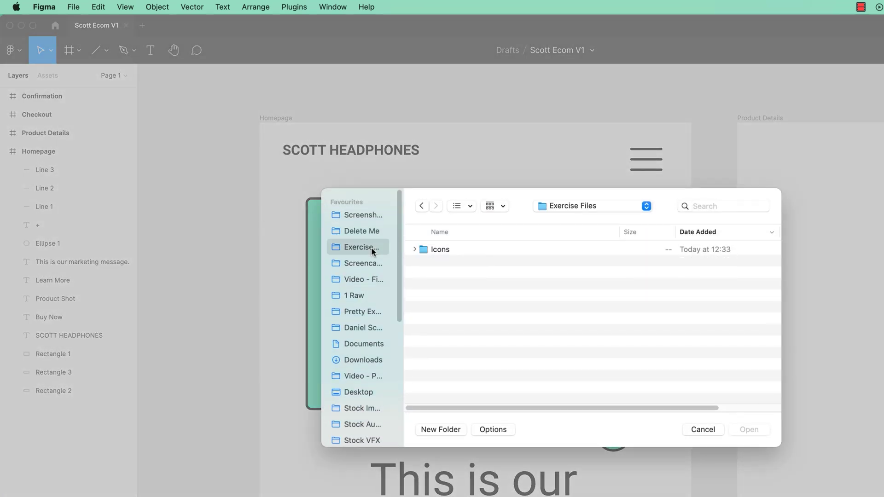
{"action": "double_click", "coordinate": [441, 251]}
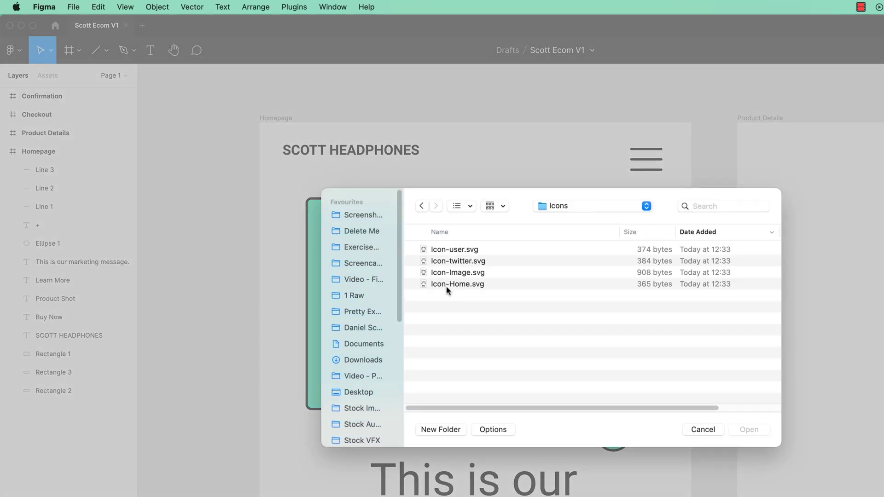
{"action": "left_click", "coordinate": [437, 273]}
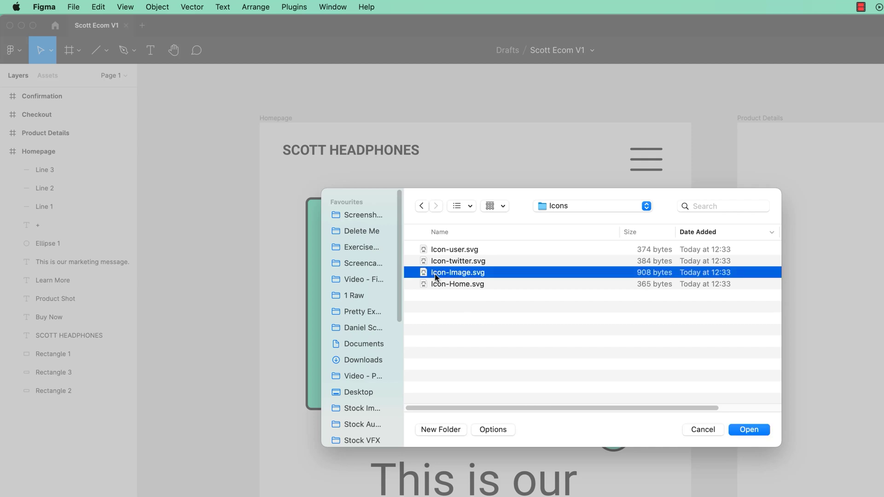
{"action": "left_click", "coordinate": [750, 429]}
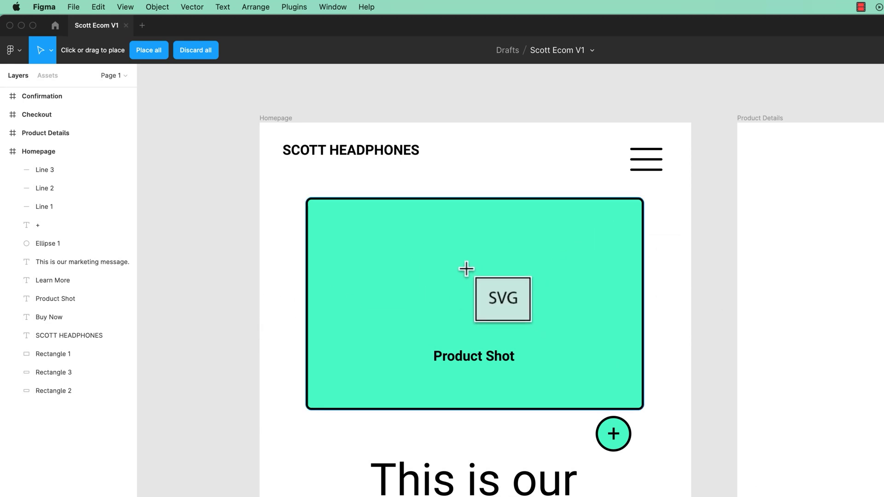
{"action": "left_click", "coordinate": [487, 144]}
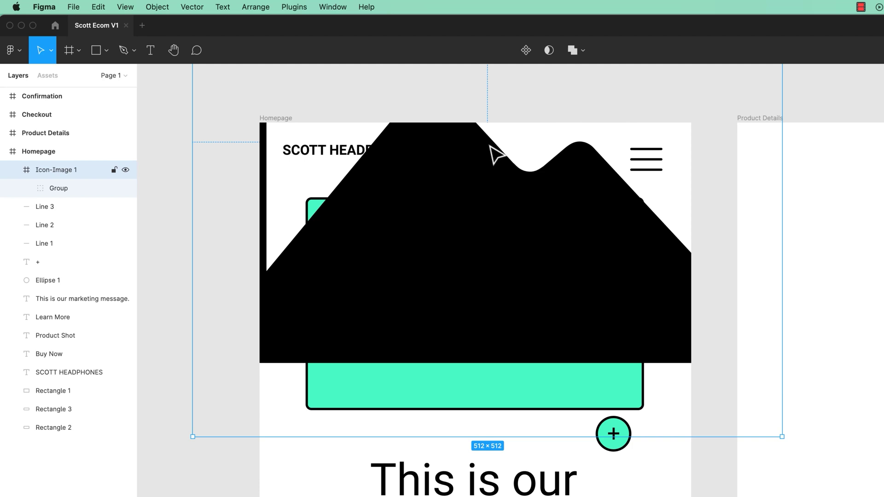
Undo the oversized import and place Icon-Image.svg again inside the placeholder
{"action": "key", "text": "super+z"}
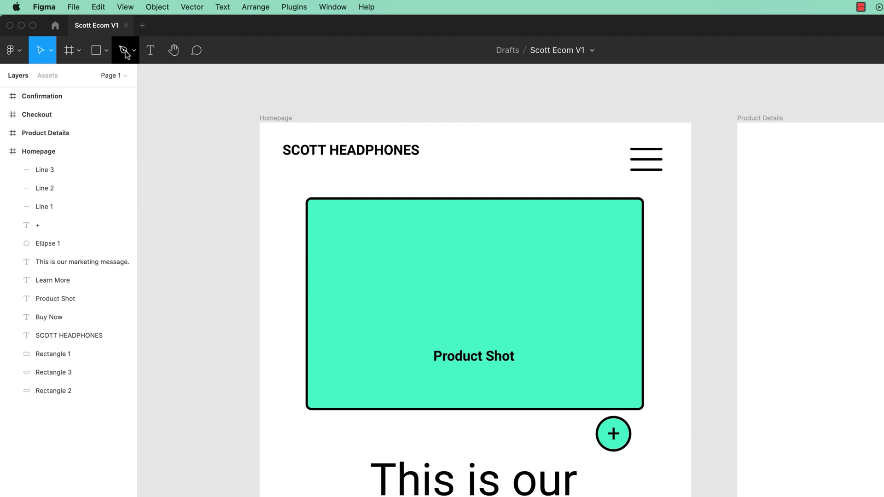
{"action": "left_click", "coordinate": [106, 50]}
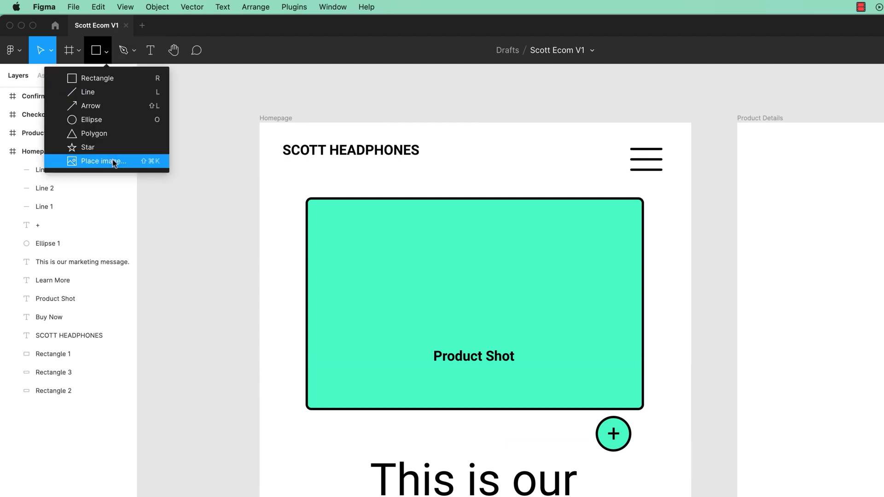
{"action": "left_click", "coordinate": [112, 160]}
{"action": "left_click", "coordinate": [457, 273]}
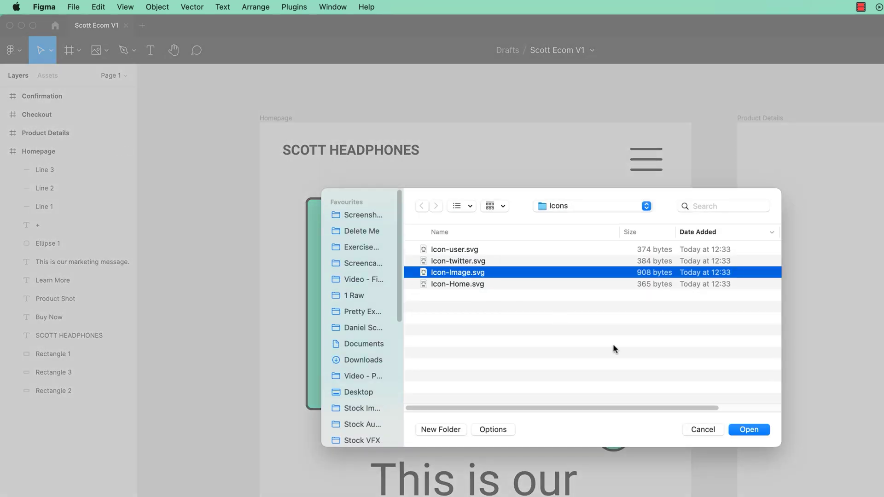
{"action": "left_click", "coordinate": [749, 429]}
{"action": "left_click", "coordinate": [414, 253]}
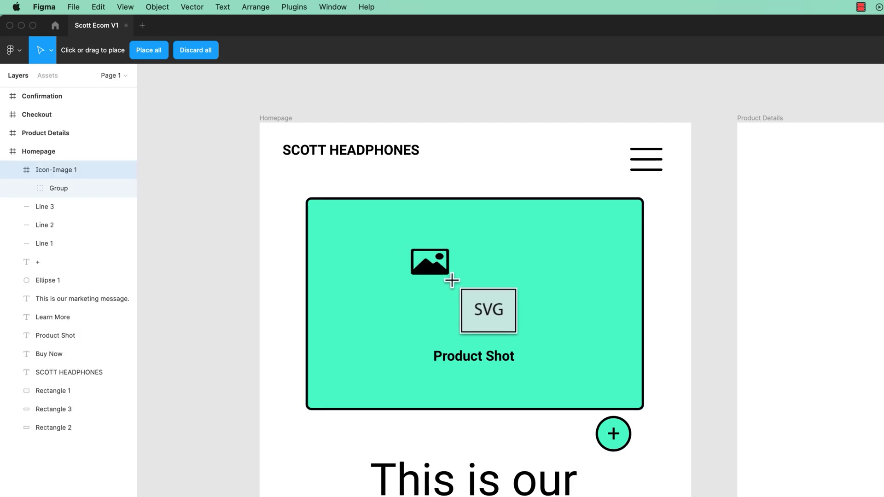
Size the image icon to a small square centred above the Product Shot label
{"action": "mouse_move", "coordinate": [470, 306]}
{"action": "left_mouse_down"}
{"action": "mouse_move", "coordinate": [490, 261]}
{"action": "mouse_move", "coordinate": [448, 287]}
{"action": "mouse_move", "coordinate": [520, 267]}
{"action": "left_mouse_up"}
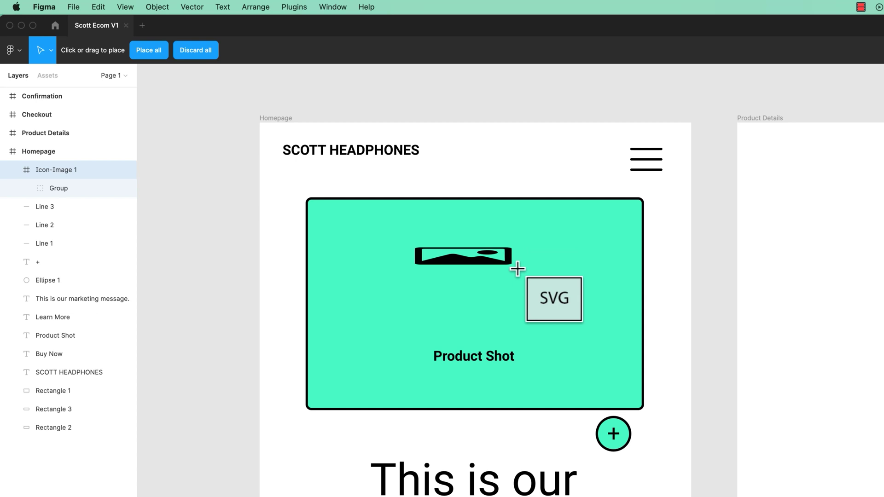
{"action": "mouse_move", "coordinate": [518, 268]}
{"action": "left_mouse_down"}
{"action": "mouse_move", "coordinate": [461, 272]}
{"action": "mouse_move", "coordinate": [472, 308]}
{"action": "left_mouse_up"}
{"action": "left_click", "coordinate": [729, 315]}
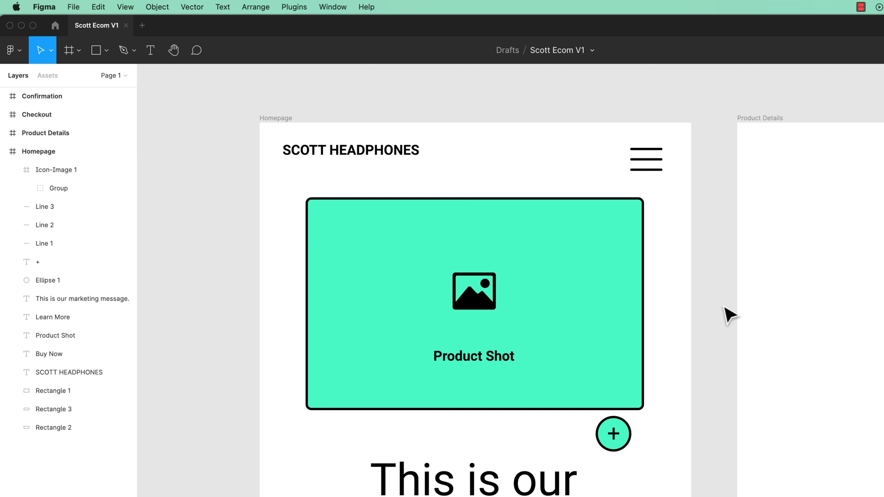
{"action": "scroll", "coordinate": [728, 315], "scroll_direction": "down", "scroll_amount": 3}
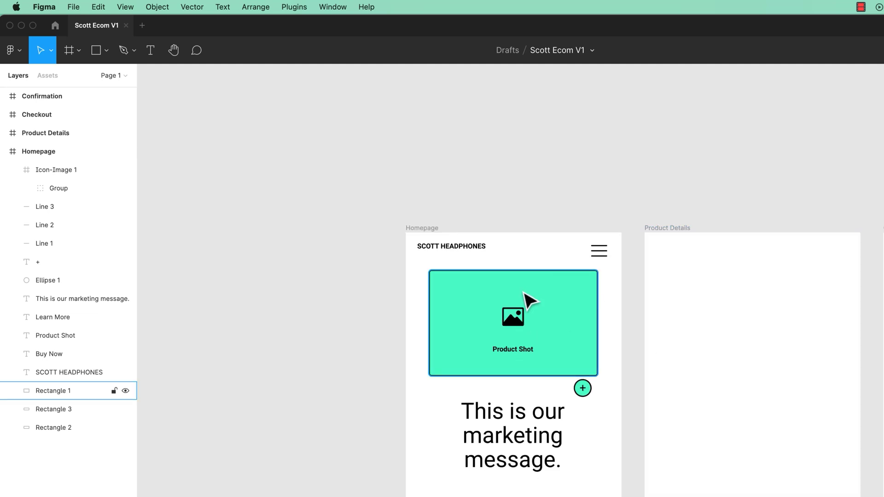
Delete Icon-Image 1 and undo to restore diagonal Lines 4 and 5
{"action": "left_click", "coordinate": [517, 322]}
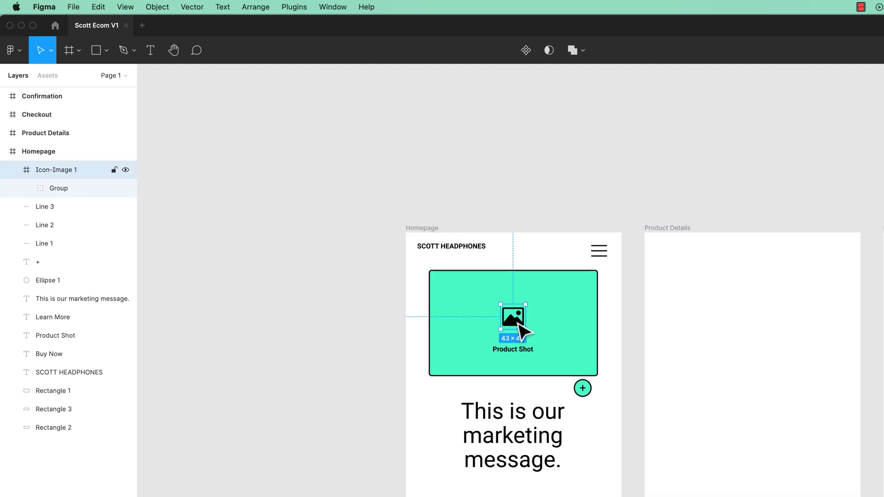
{"action": "key", "text": "Delete"}
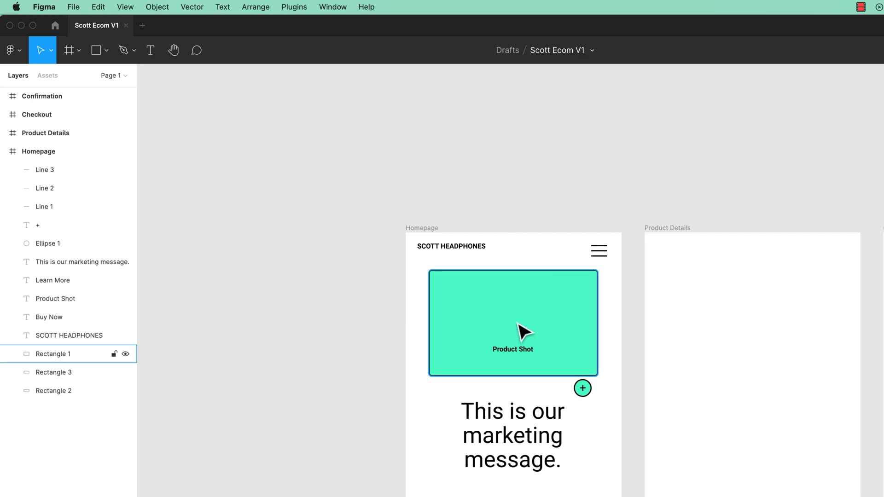
{"action": "key", "text": "super+z"}
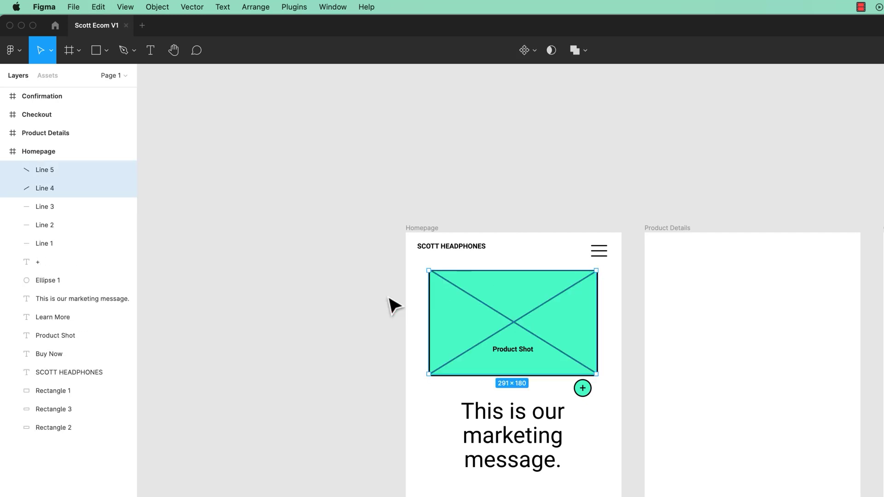
{"action": "left_click", "coordinate": [343, 309]}
{"action": "left_click", "coordinate": [536, 318]}
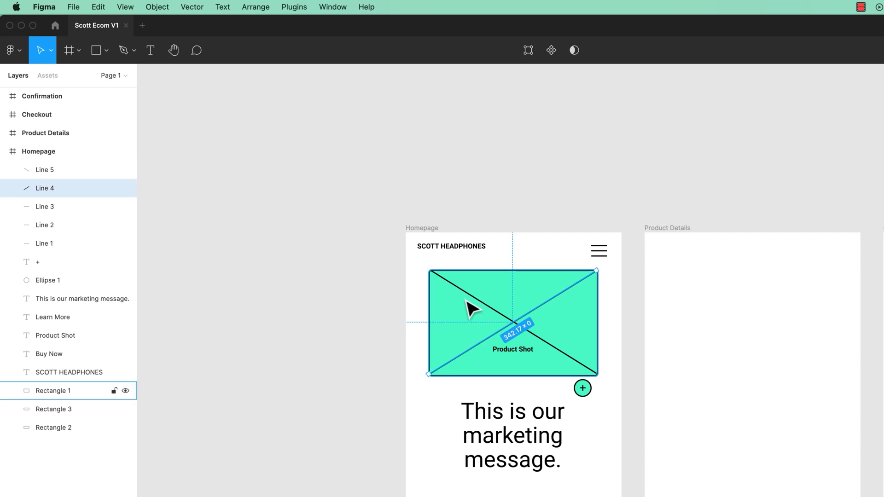
{"action": "left_click", "coordinate": [338, 355]}
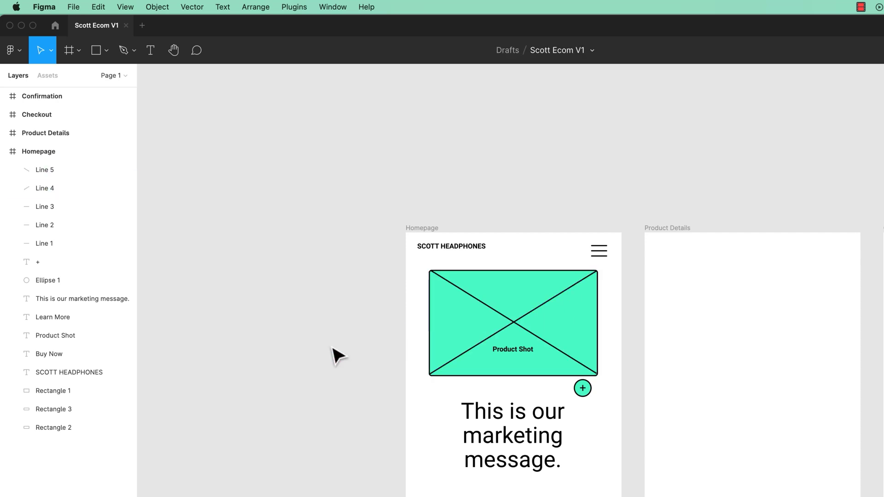